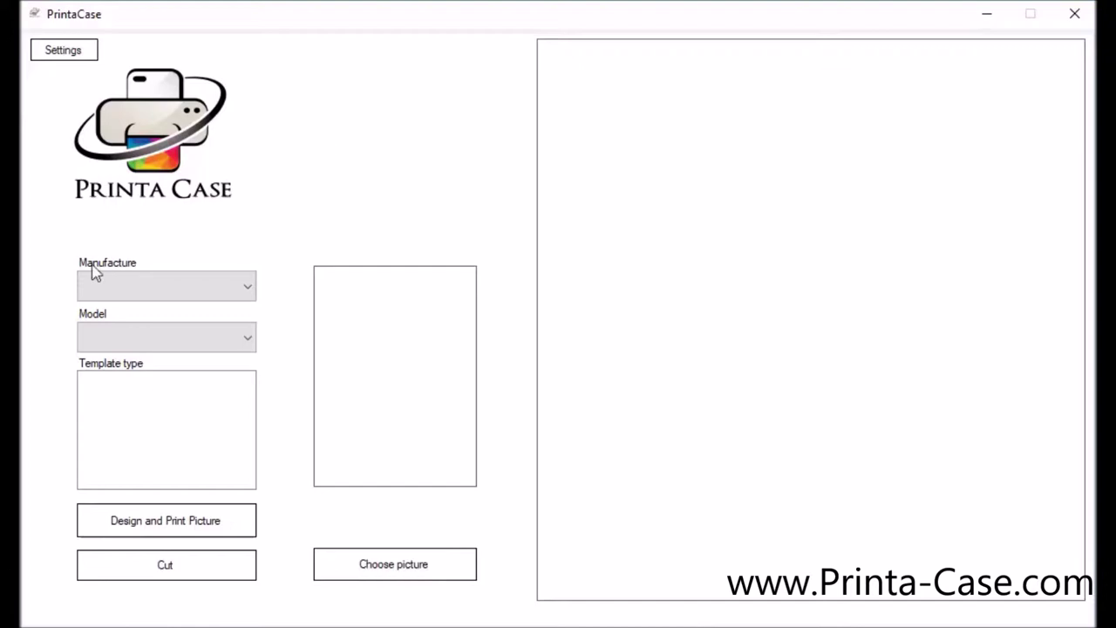
# Set the device to Apple iPhone 7 and pick the Back template type
pyautogui.click(200, 297)
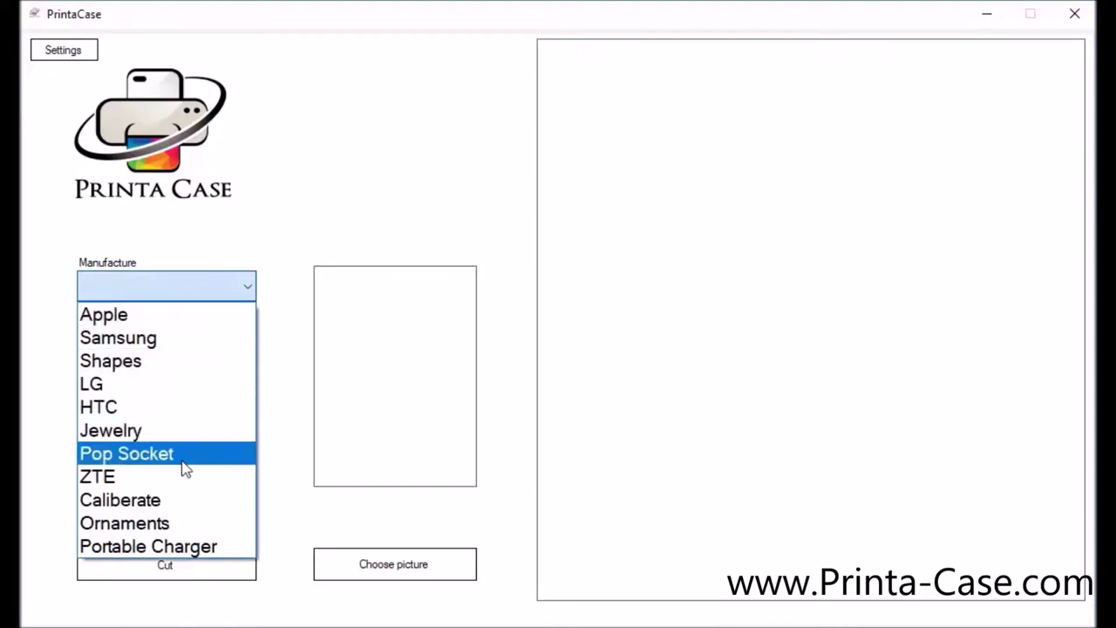
pyautogui.click(207, 295)
pyautogui.click(207, 295)
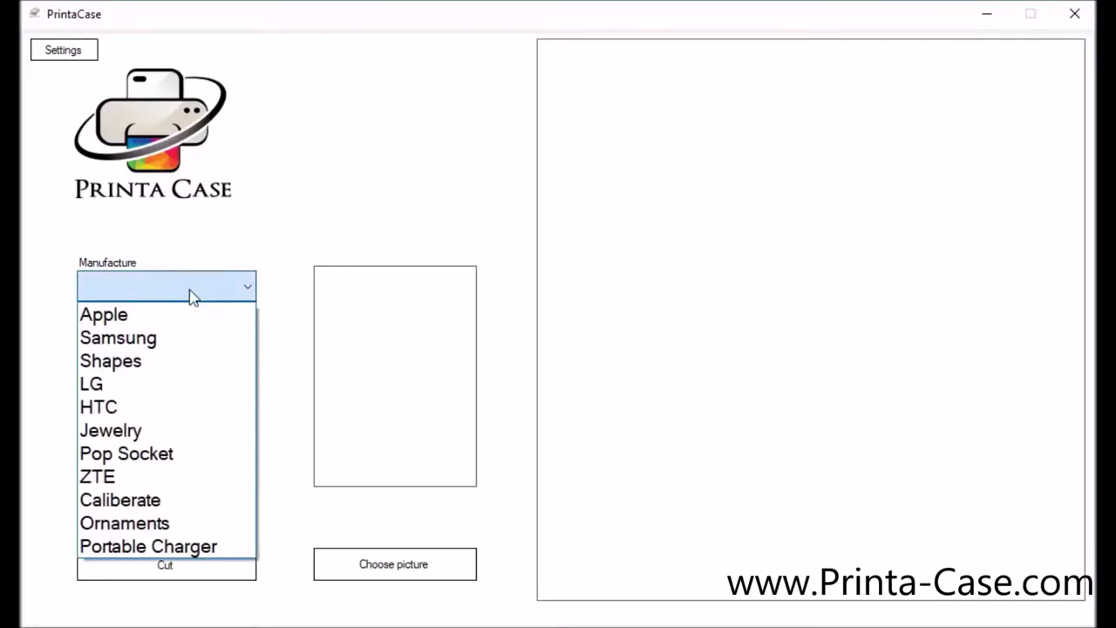
pyautogui.click(166, 315)
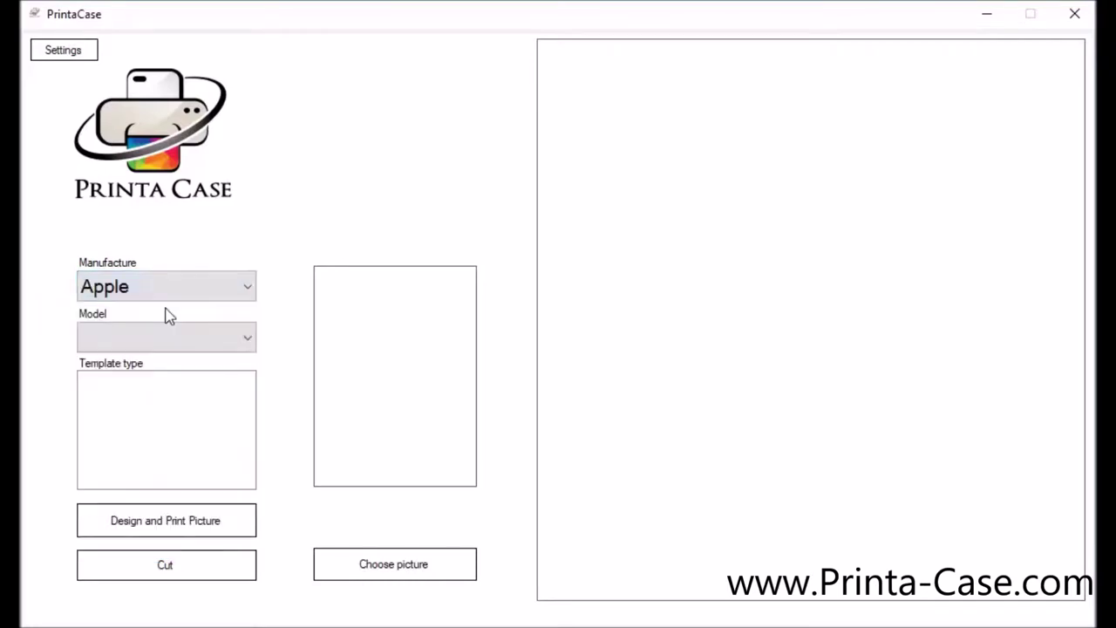
pyautogui.click(210, 344)
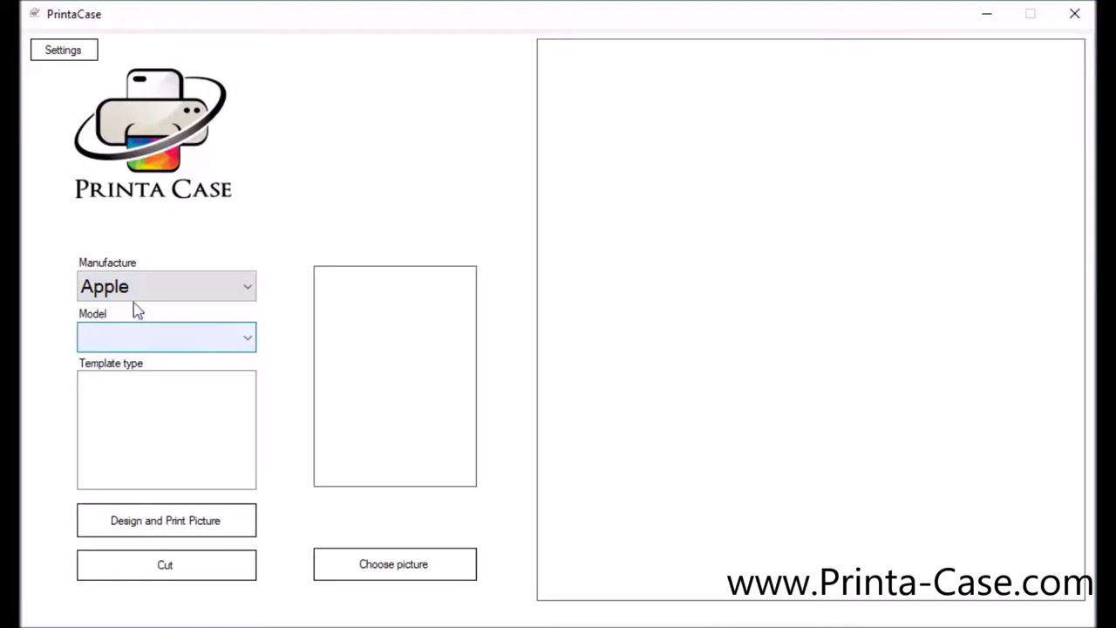
pyautogui.click(204, 347)
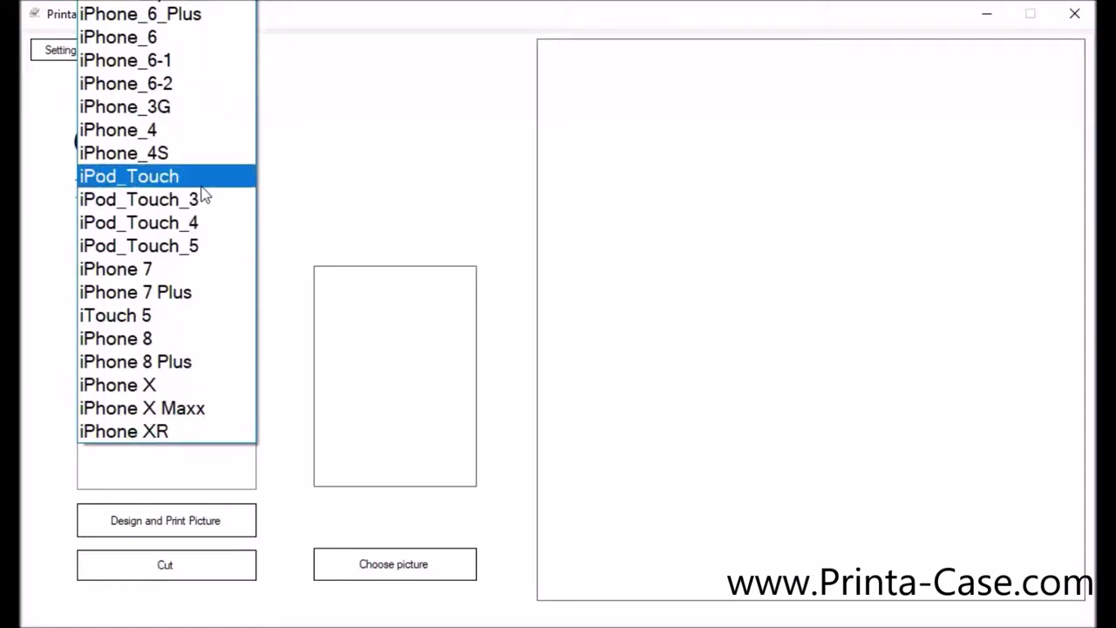
pyautogui.click(167, 278)
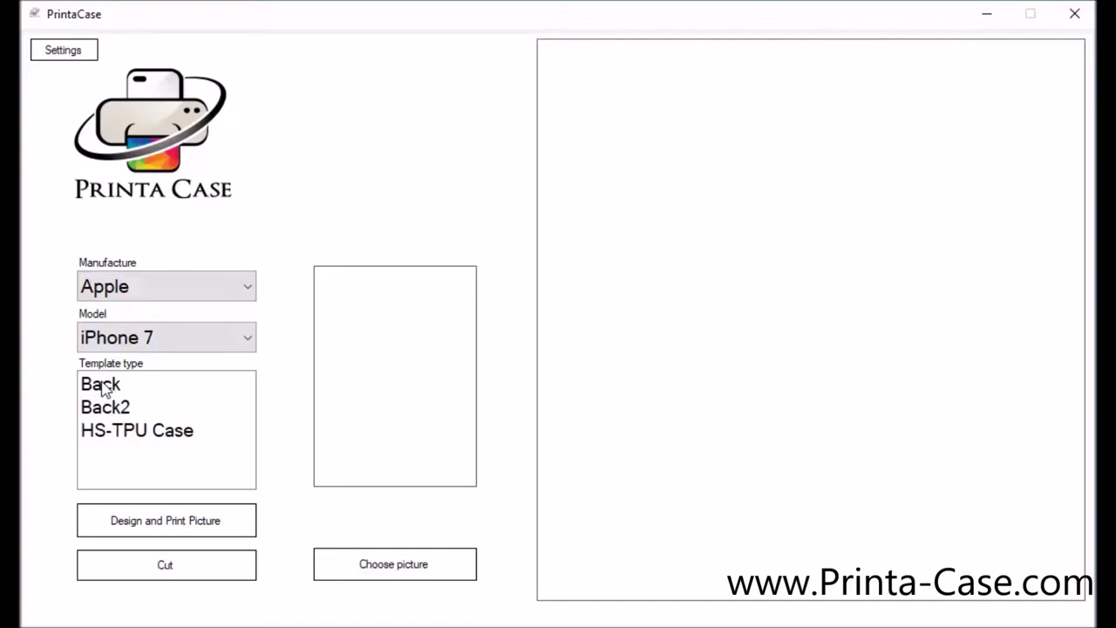
pyautogui.click(103, 389)
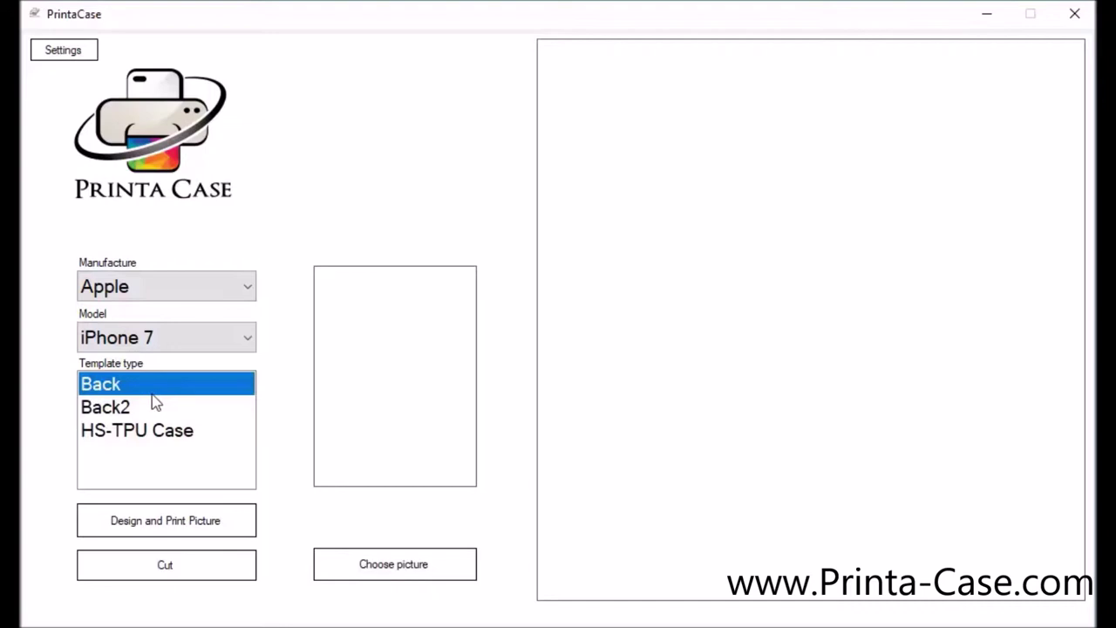
# Preview the Back and Back2 templates, then settle on the HS-TPU Case template
pyautogui.click(723, 260)
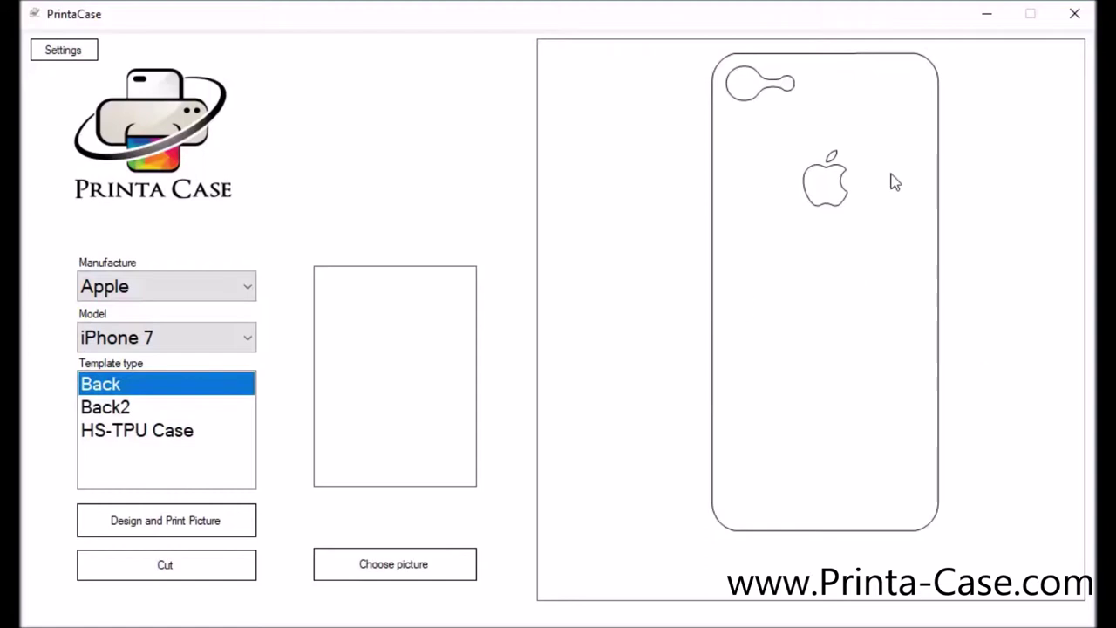
pyautogui.click(130, 411)
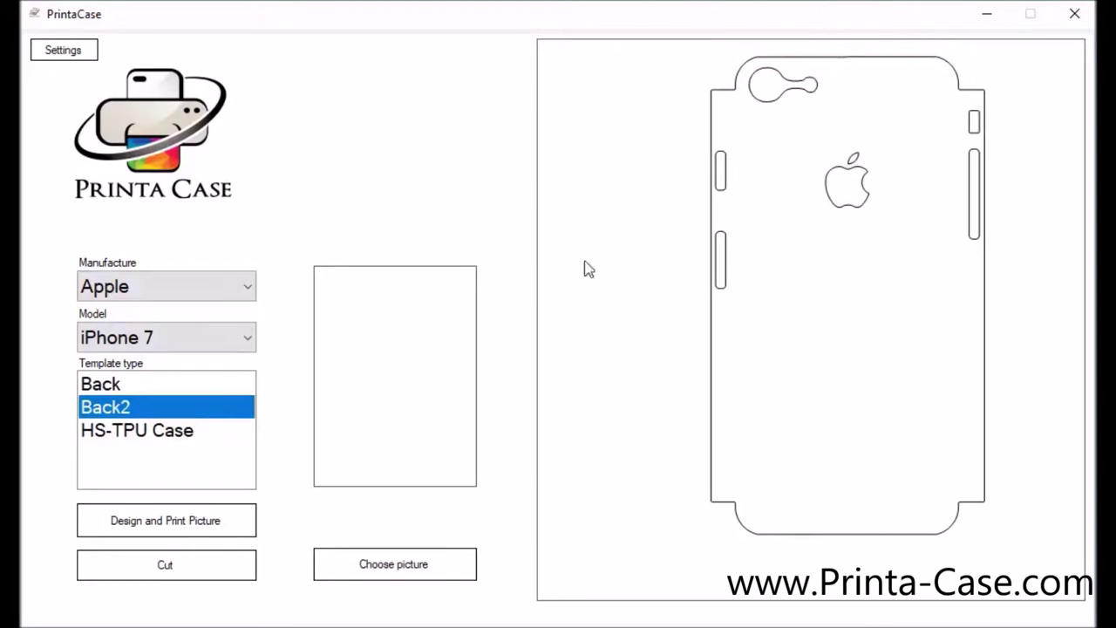
pyautogui.click(125, 431)
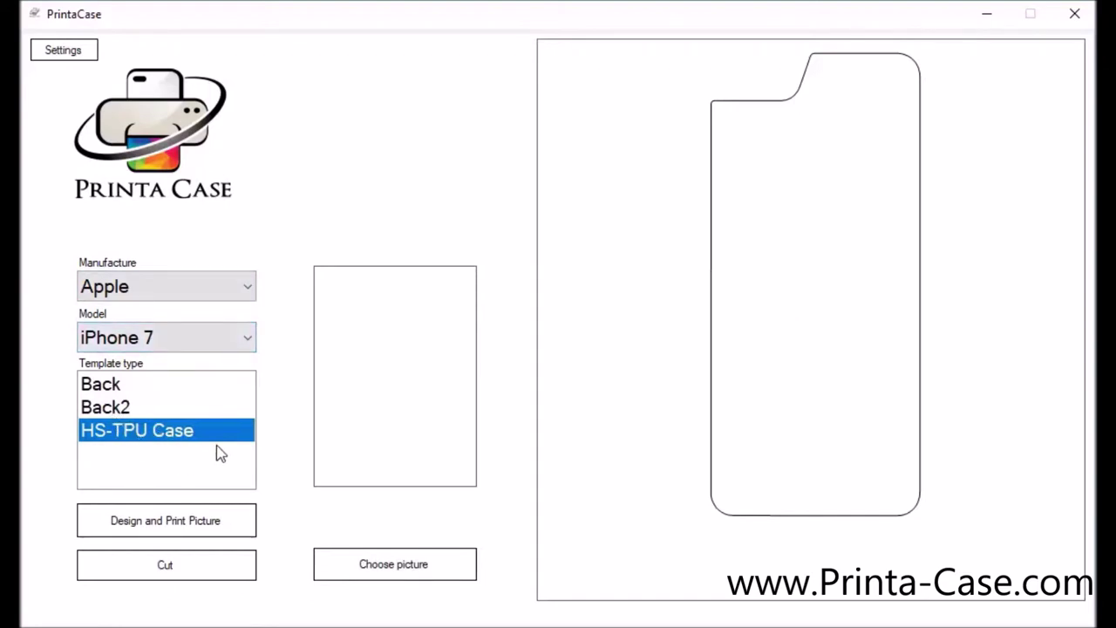
pyautogui.click(391, 568)
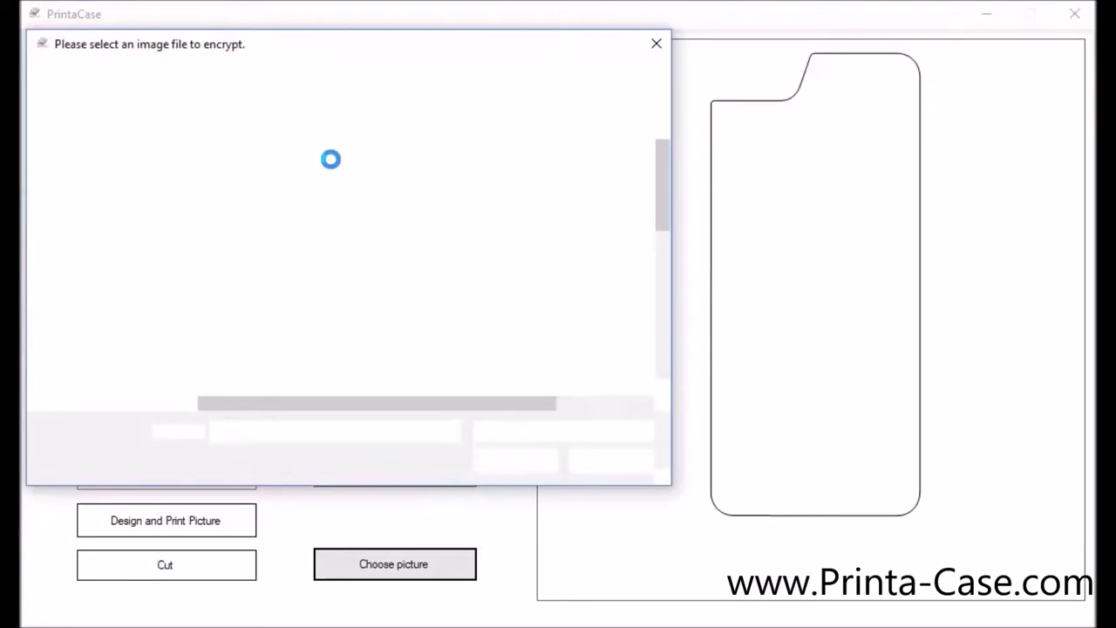
# Browse to Desktop > New Pattern Images > Sample Phones > Sample Phones
pyautogui.scroll(-2, 177, 219)
pyautogui.moveTo(177, 219); pyautogui.dragTo(162, 237)
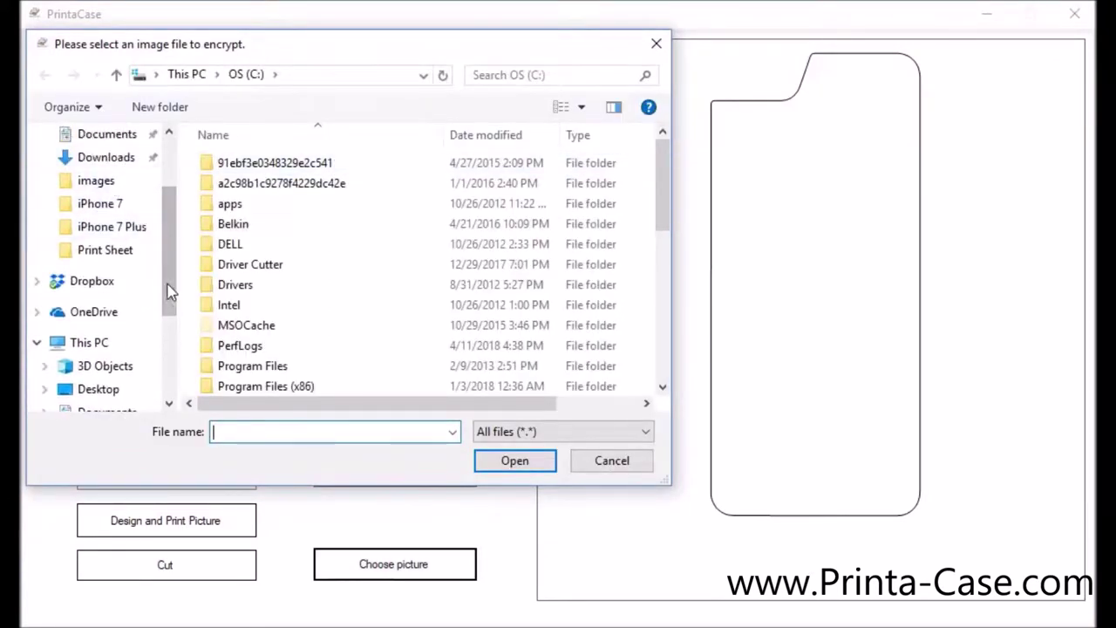
pyautogui.moveTo(169, 291); pyautogui.dragTo(149, 219)
pyautogui.click(89, 197)
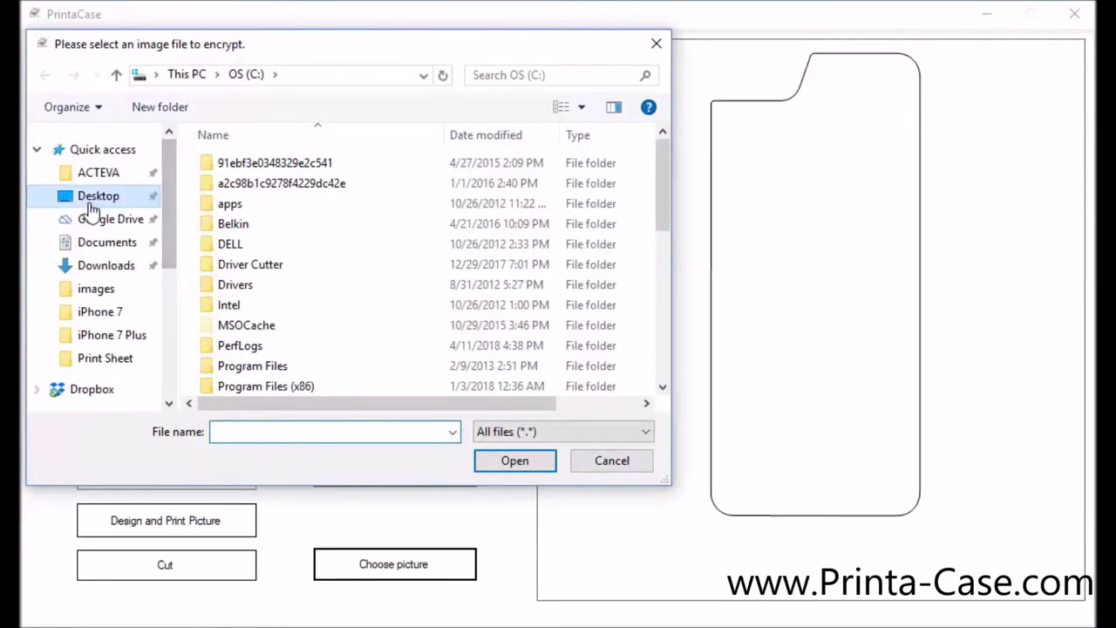
pyautogui.scroll(-1, 558, 221)
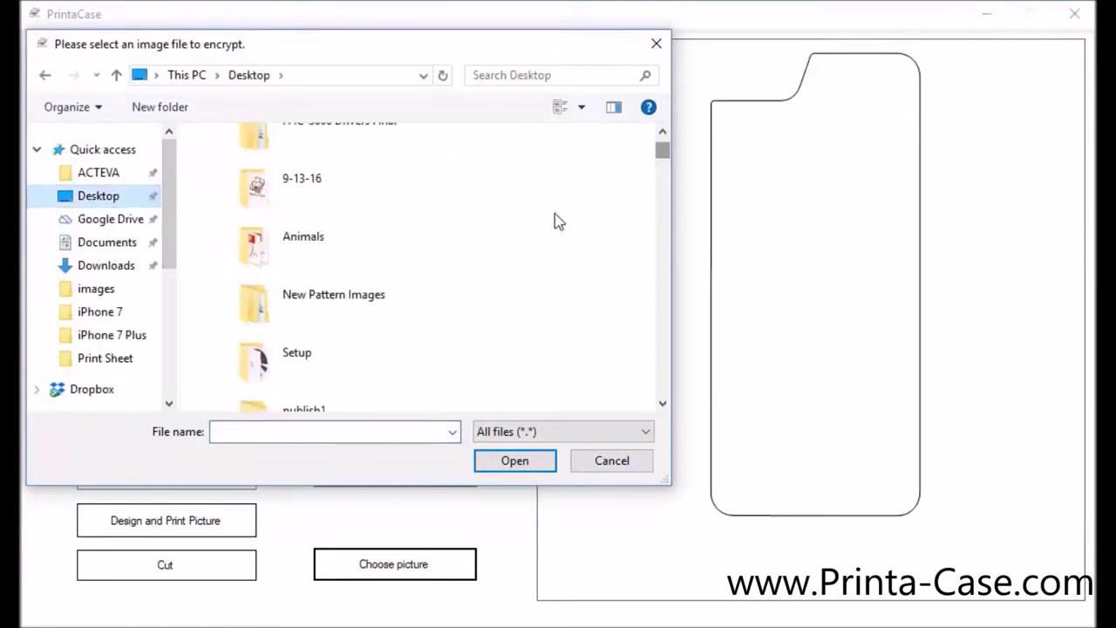
pyautogui.doubleClick(365, 295)
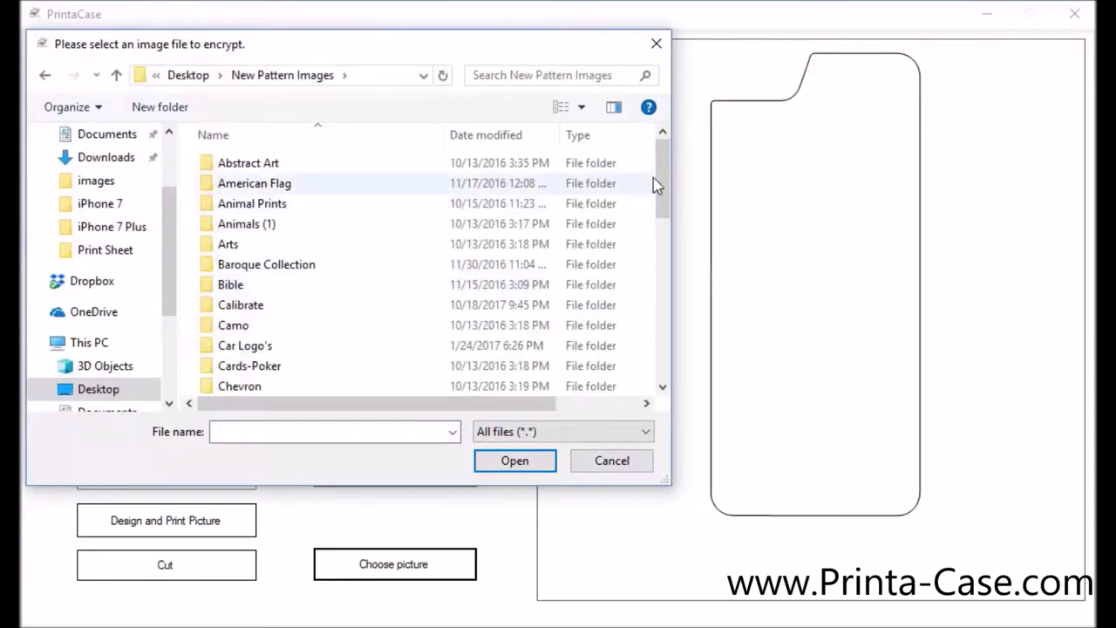
pyautogui.moveTo(653, 182); pyautogui.dragTo(645, 327)
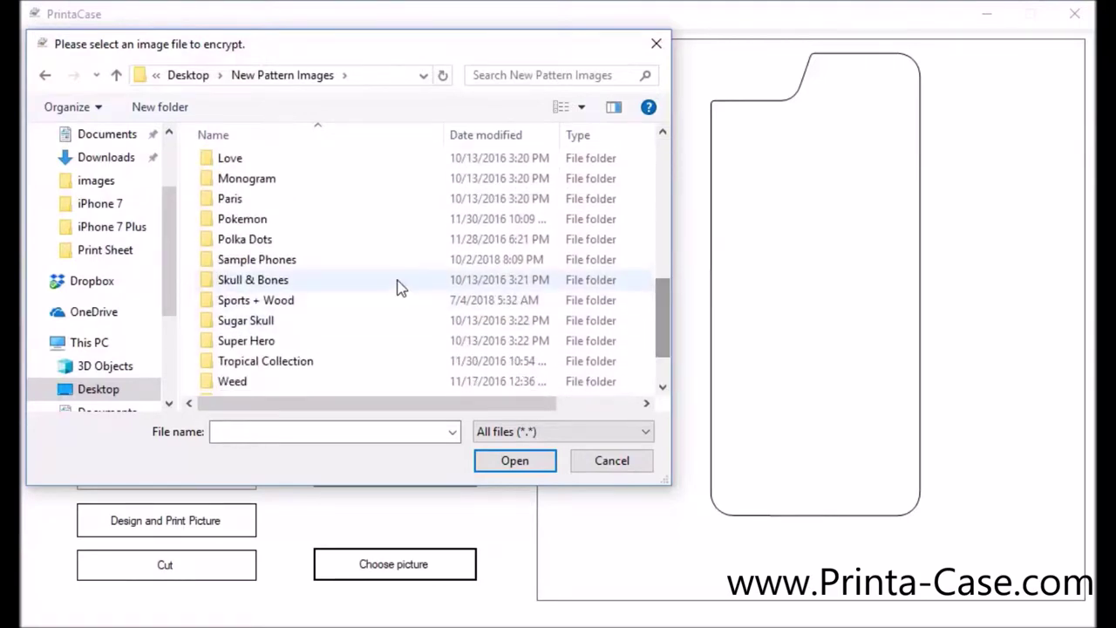
pyautogui.doubleClick(392, 262)
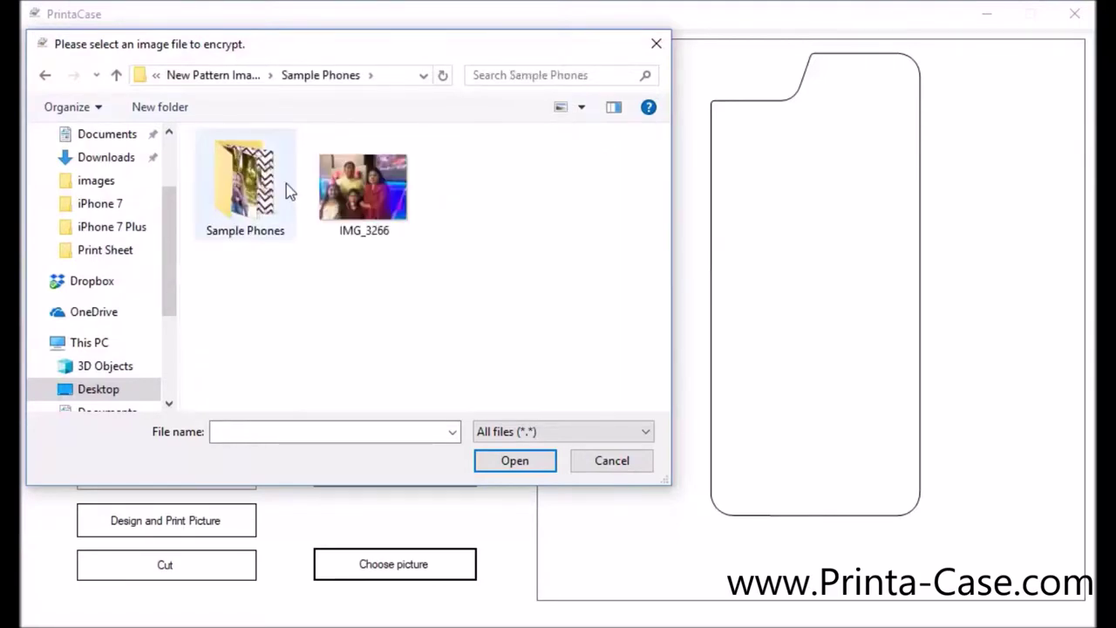
pyautogui.doubleClick(285, 182)
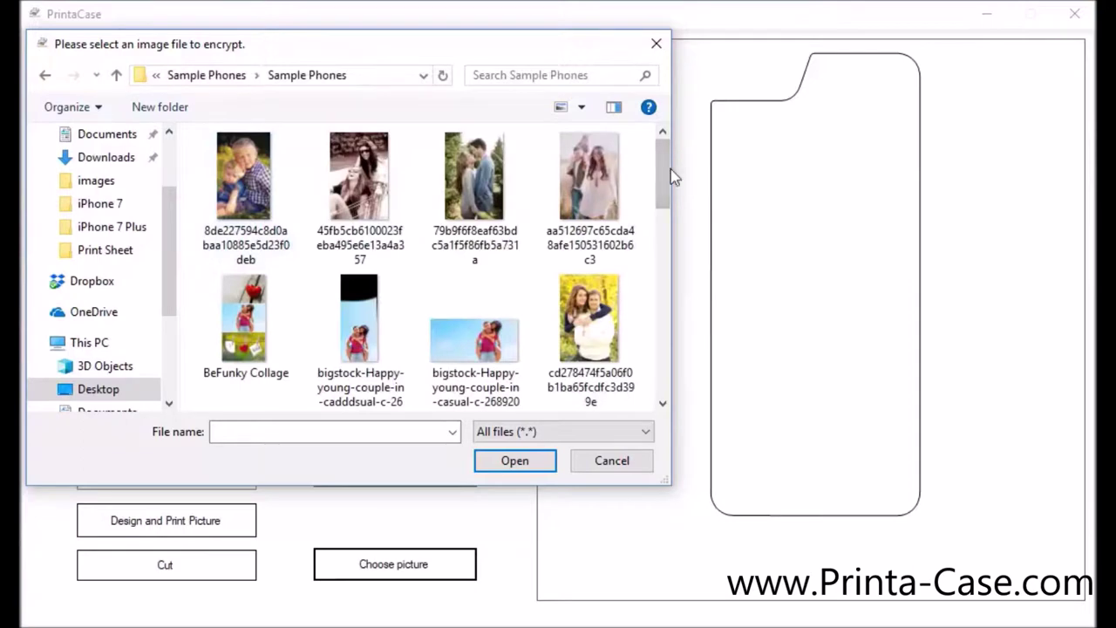
# Load shutterstock_229276633 and open it in the designer
pyautogui.moveTo(673, 174); pyautogui.dragTo(673, 321)
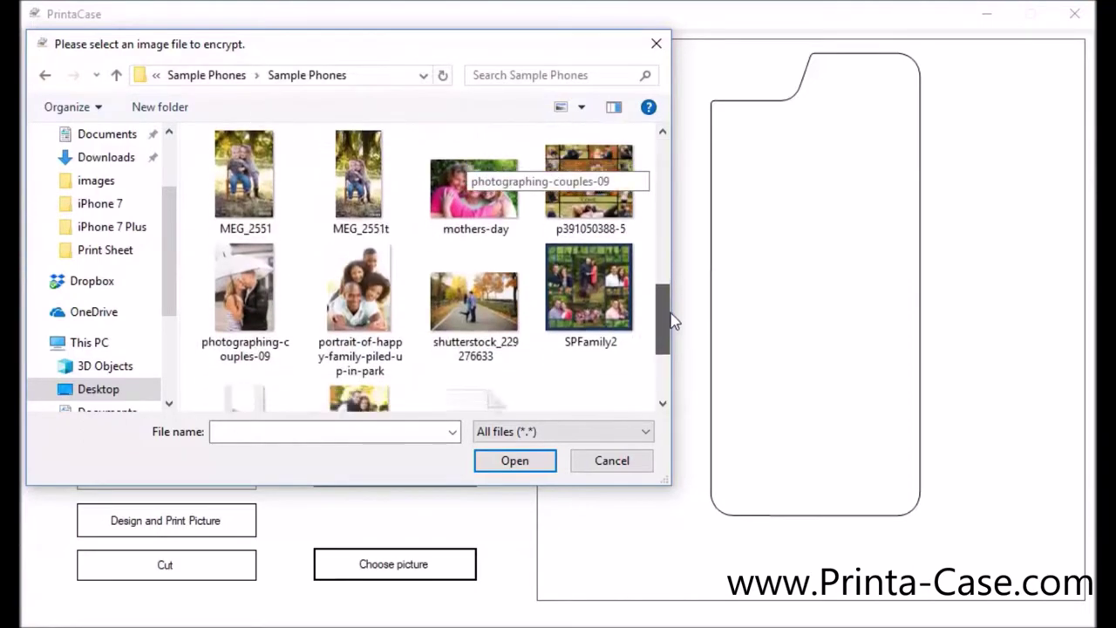
pyautogui.click(475, 305)
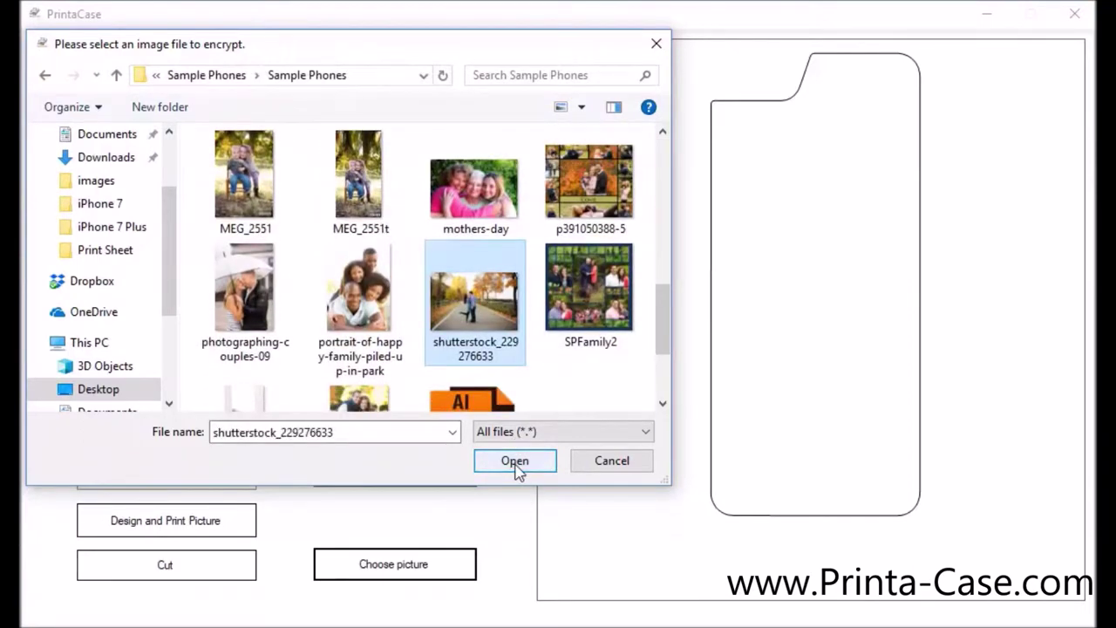
pyautogui.click(514, 461)
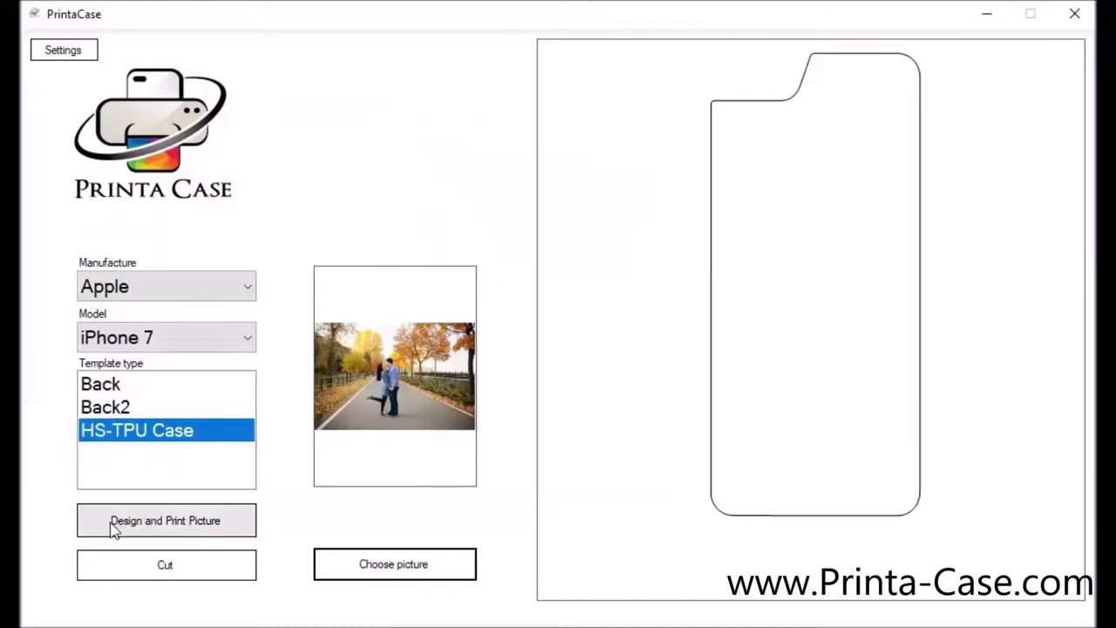
pyautogui.click(215, 523)
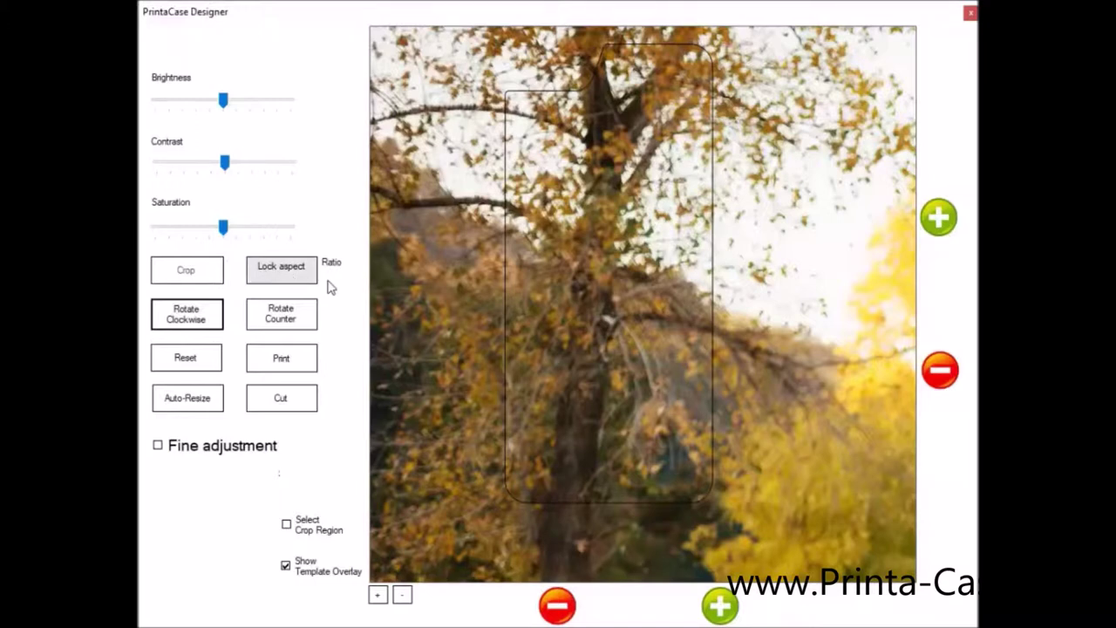
# Turn Lock aspect on so the photo keeps its proportions
pyautogui.click(291, 277)
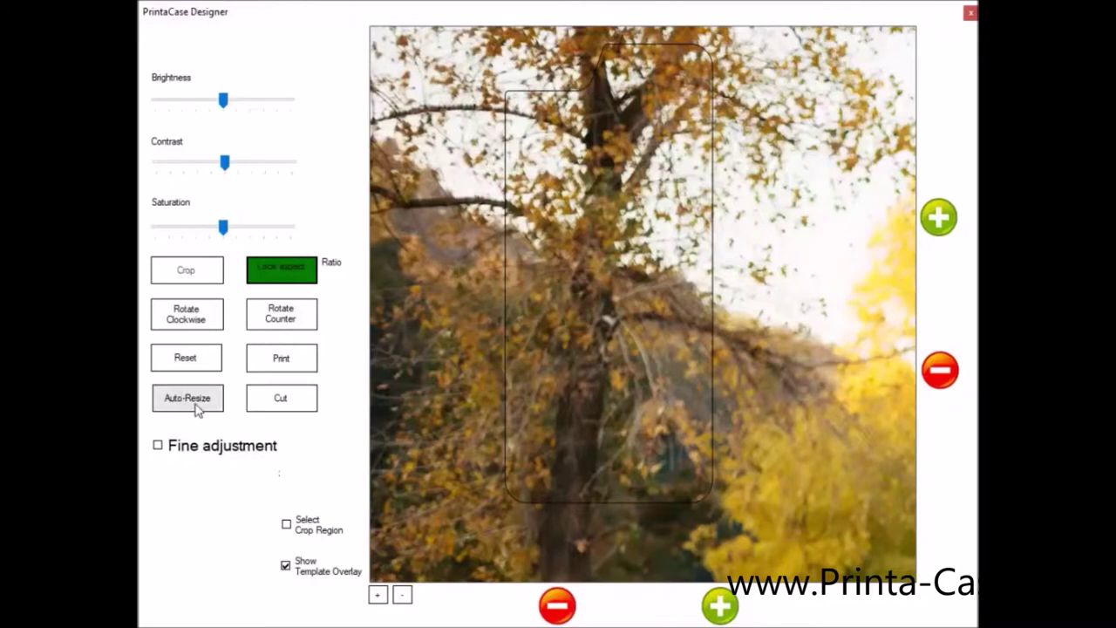
# Auto-Resize the couple photo so the whole picture fits the template
pyautogui.click(197, 411)
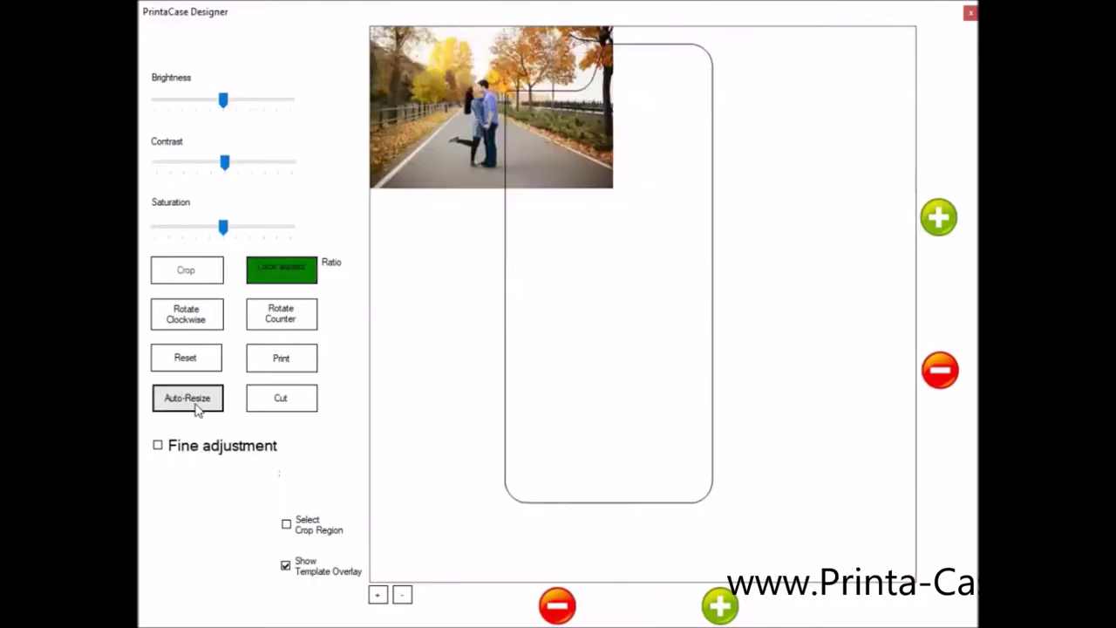
# Drag the couple photo from the top-left onto the centre of the iPhone 7 outline
pyautogui.click(469, 82)
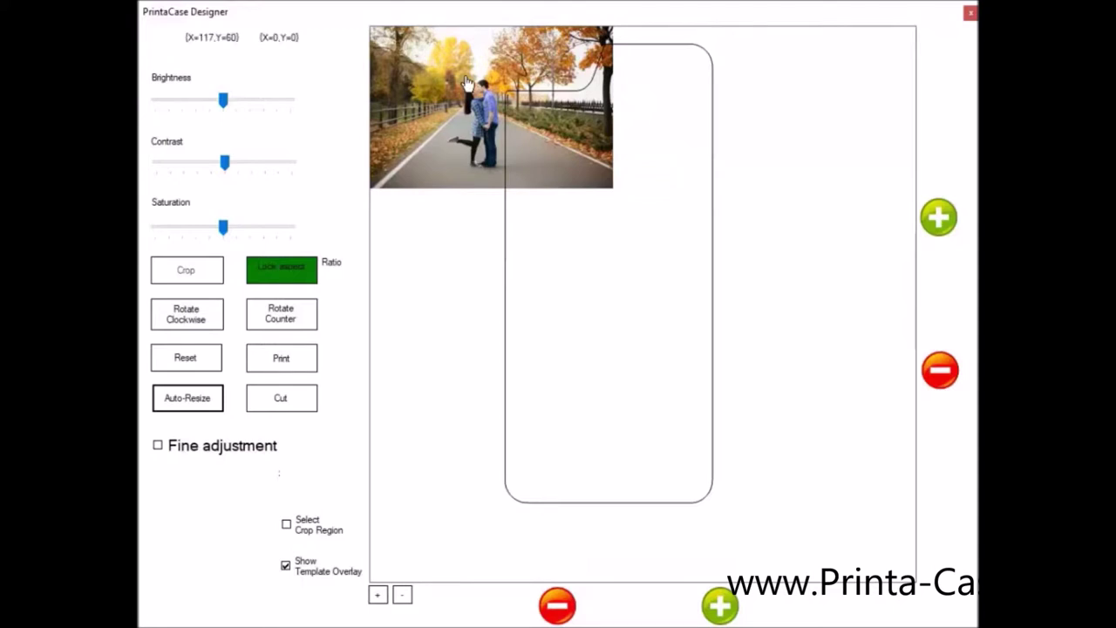
pyautogui.moveTo(468, 82); pyautogui.dragTo(573, 209)
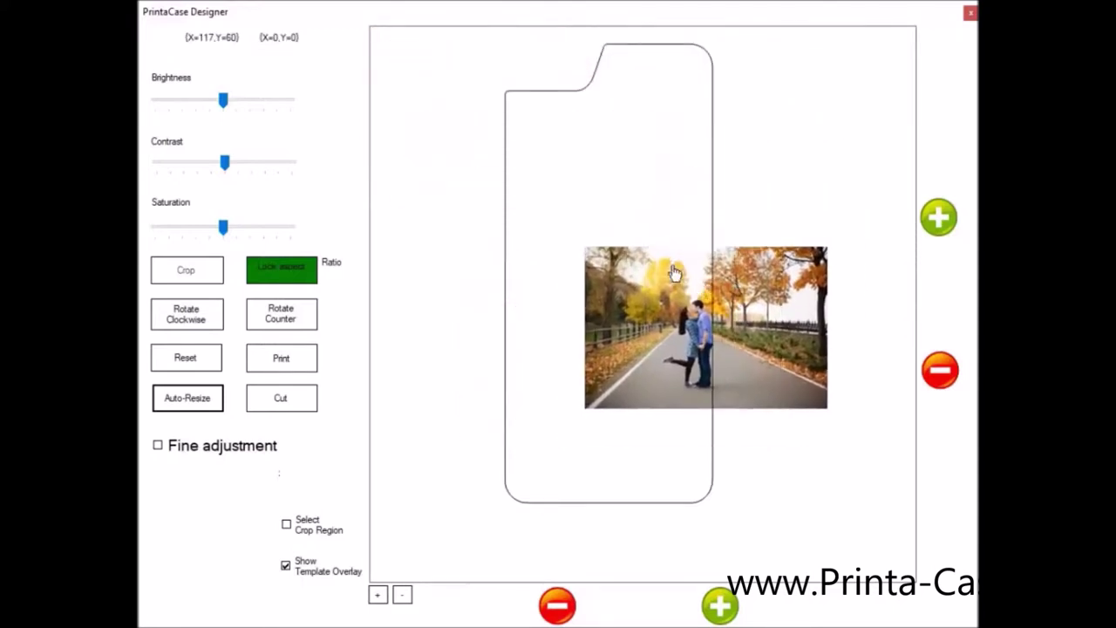
pyautogui.moveTo(674, 273); pyautogui.dragTo(580, 218)
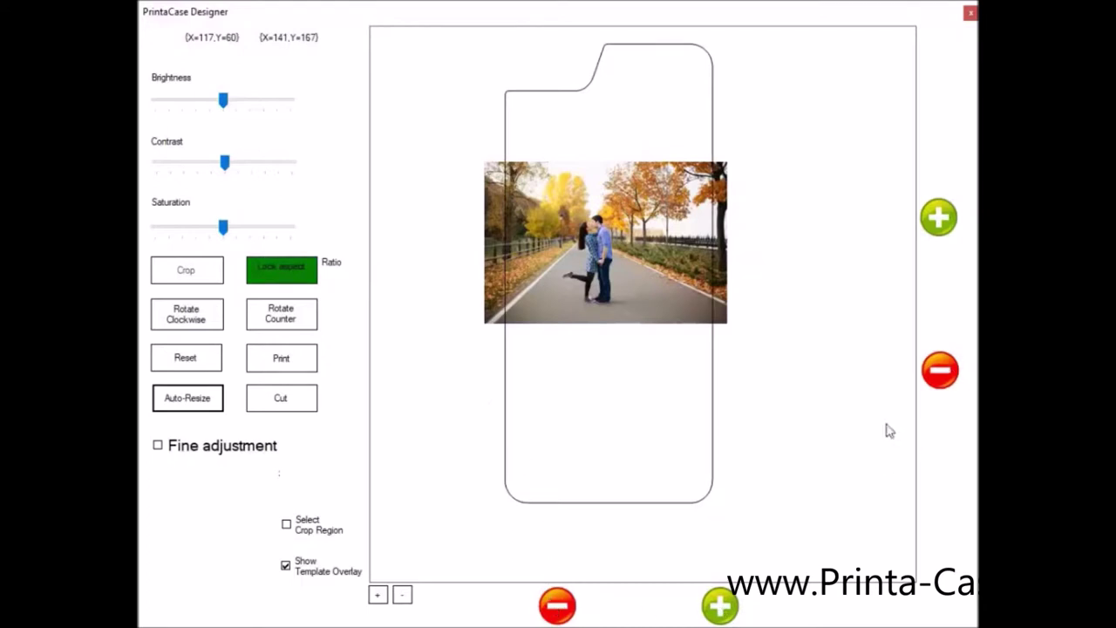
# Scale the couple photo up six steps with the bottom plus button
pyautogui.click(721, 607)
pyautogui.click(720, 607)
pyautogui.click(720, 607)
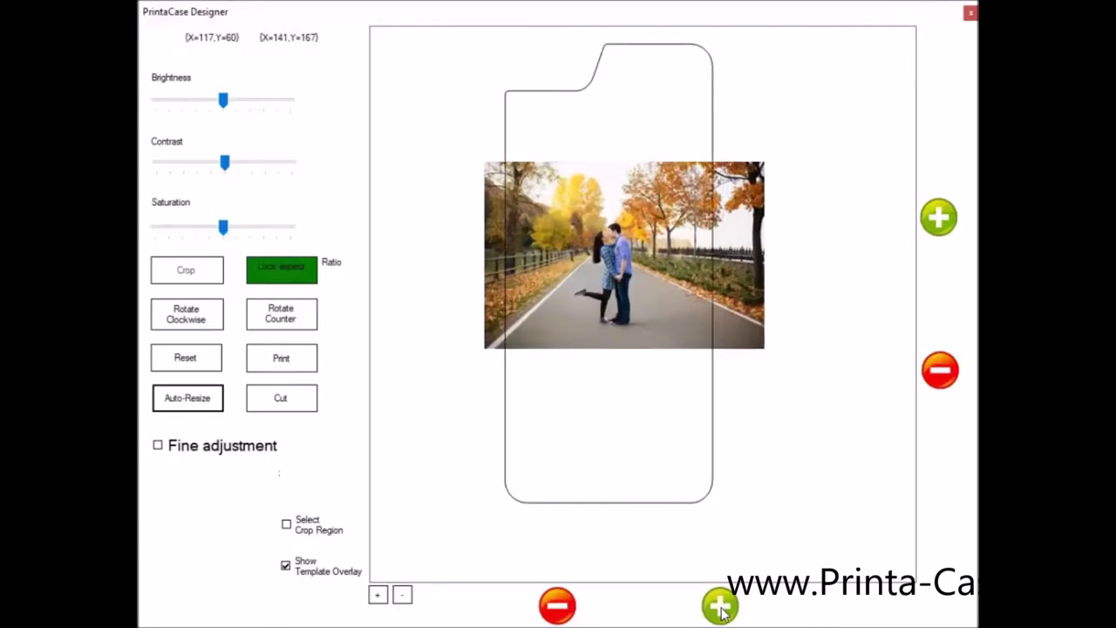
pyautogui.click(720, 607)
pyautogui.click(720, 607)
pyautogui.click(720, 607)
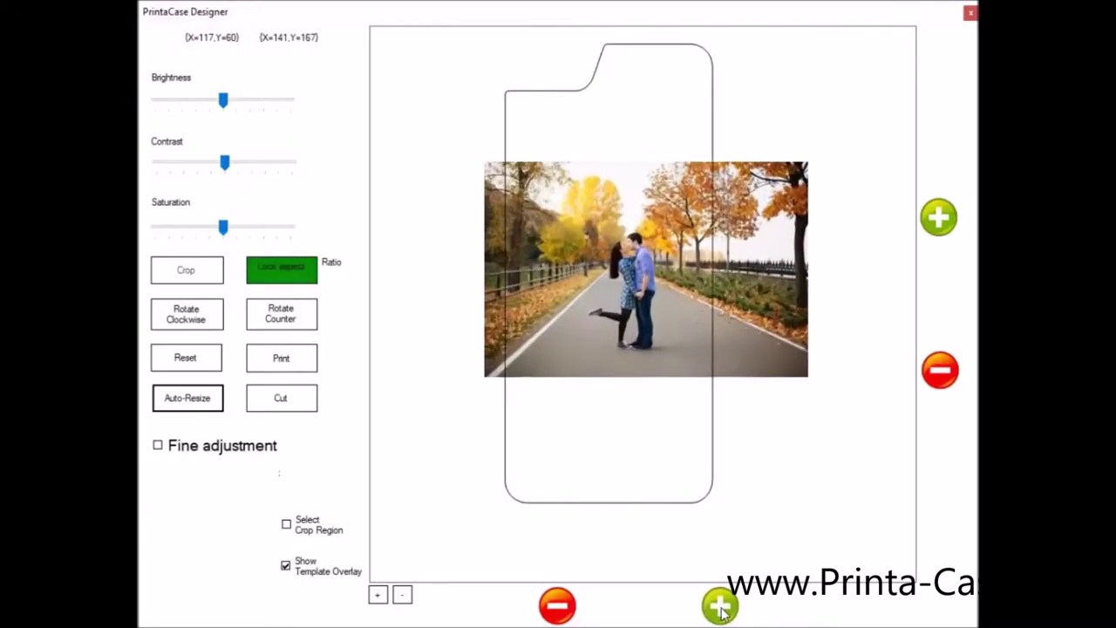
# Unlock the aspect ratio, narrow the photo four steps, then widen it five
pyautogui.click(298, 276)
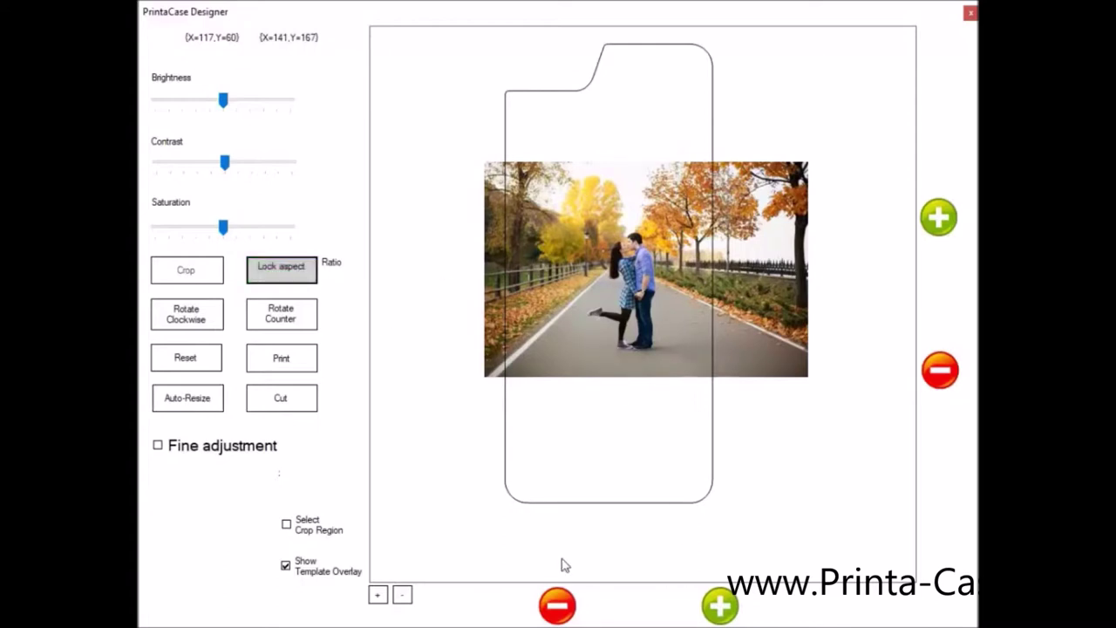
pyautogui.click(560, 608)
pyautogui.click(560, 608)
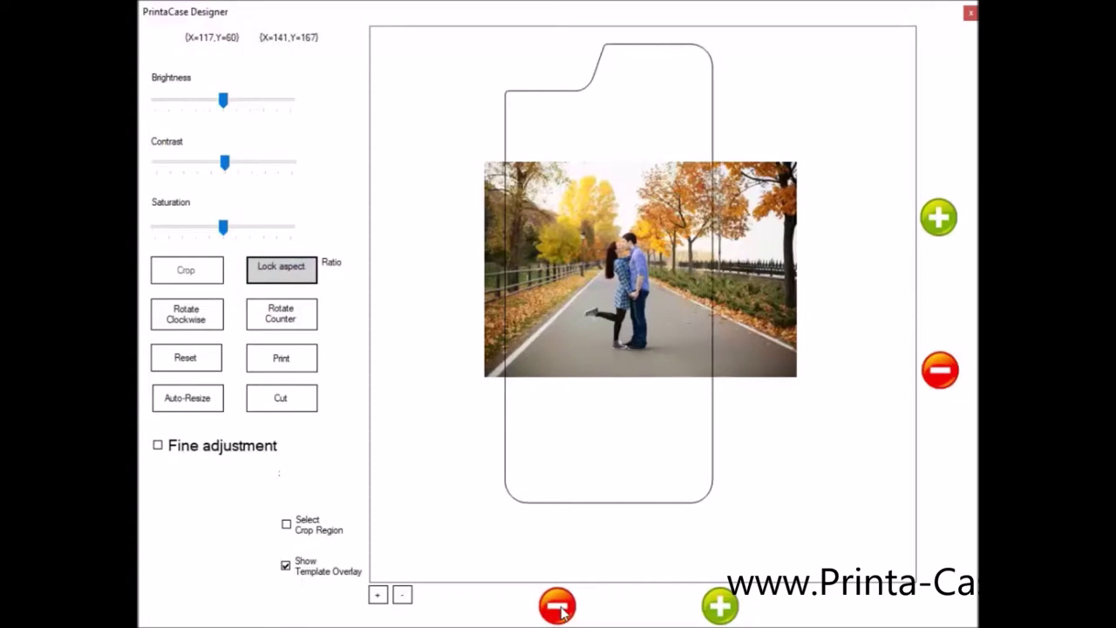
pyautogui.click(559, 608)
pyautogui.click(560, 608)
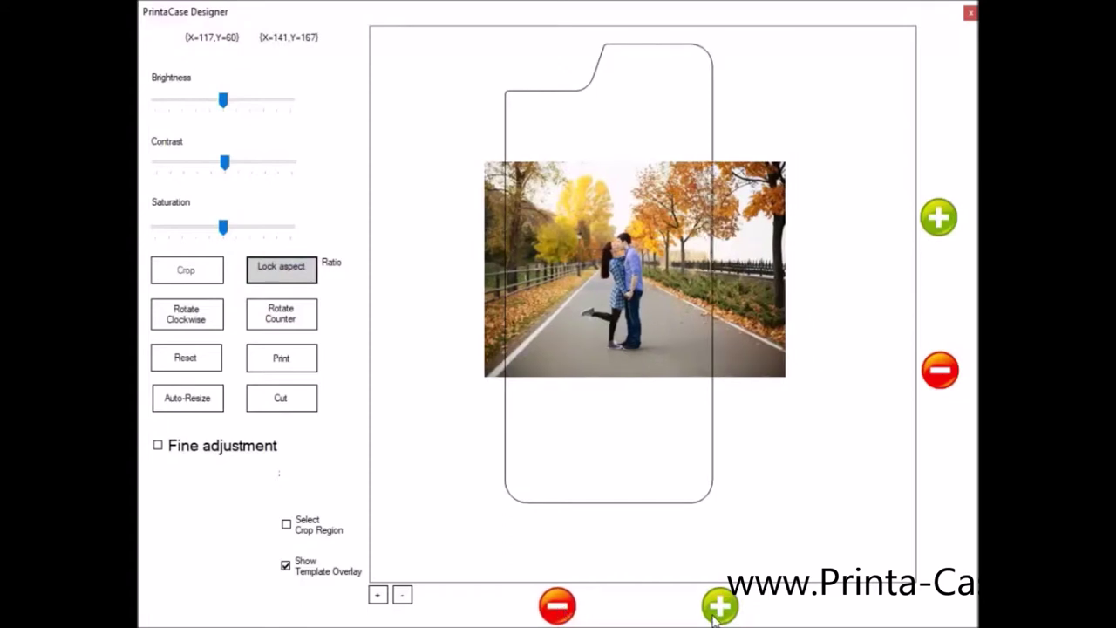
pyautogui.click(719, 611)
pyautogui.click(719, 610)
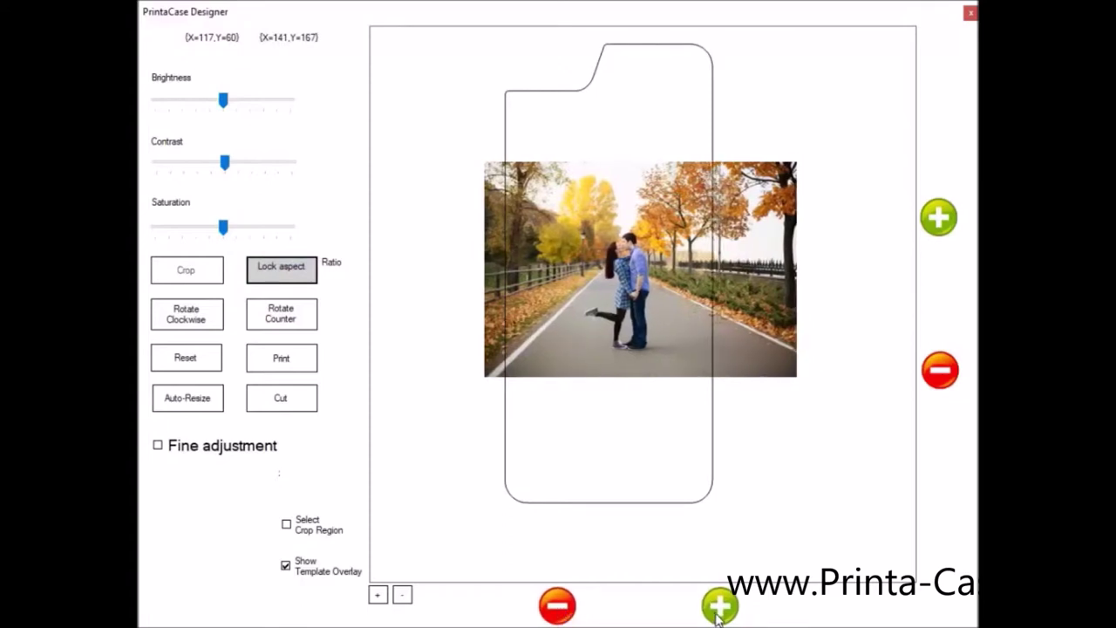
pyautogui.click(719, 610)
pyautogui.click(718, 610)
pyautogui.click(719, 611)
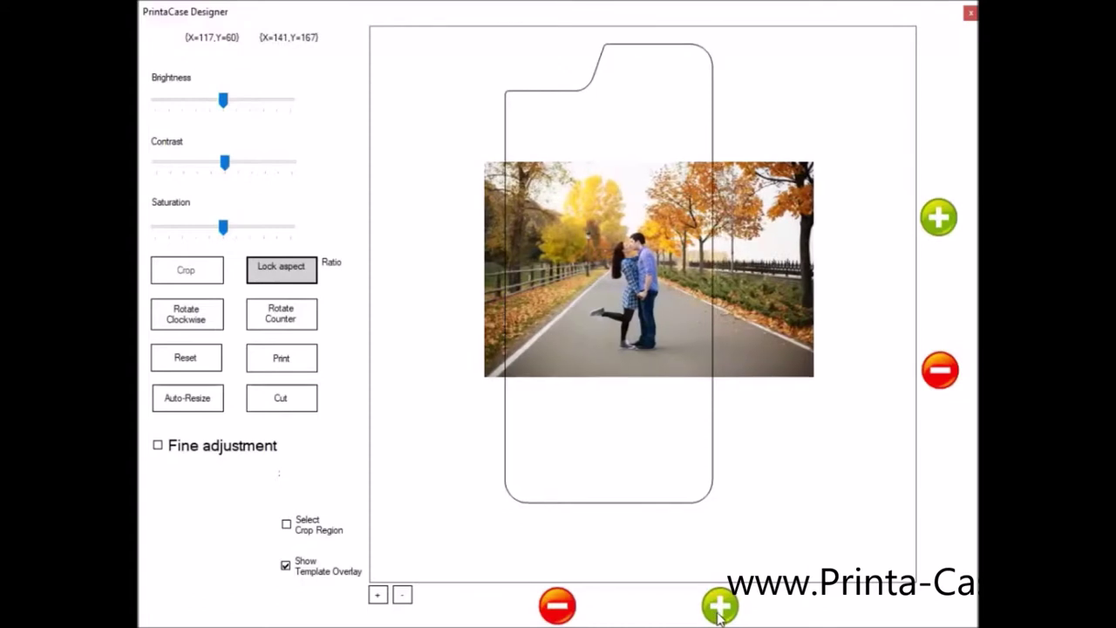
# Adjust the photo's height up and down with the right-side buttons, netting no change
pyautogui.click(941, 373)
pyautogui.click(942, 375)
pyautogui.click(941, 374)
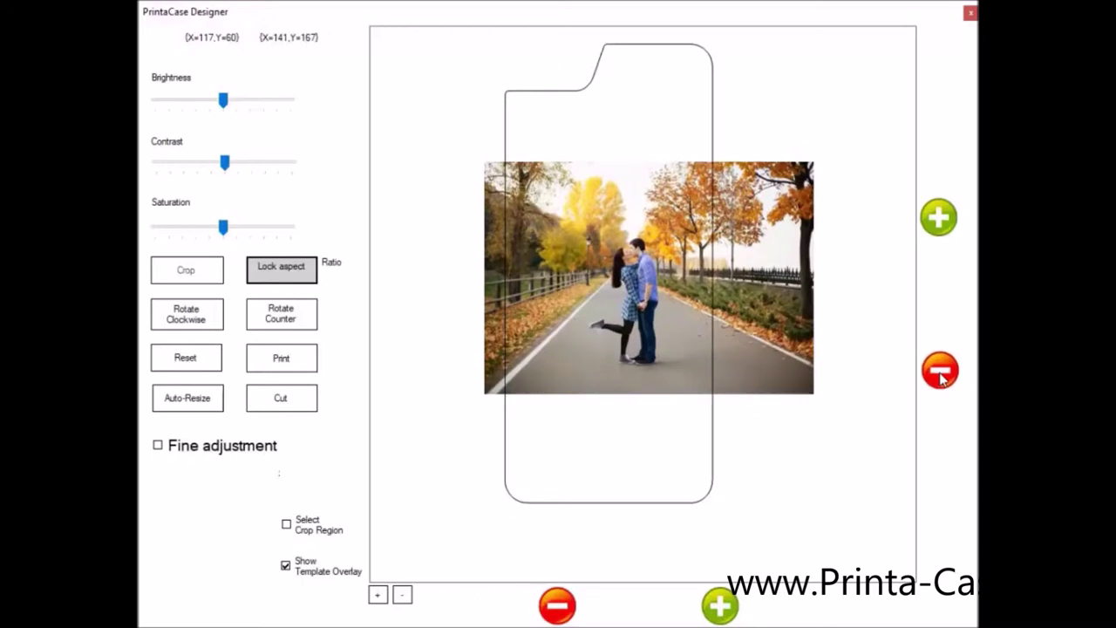
pyautogui.click(941, 375)
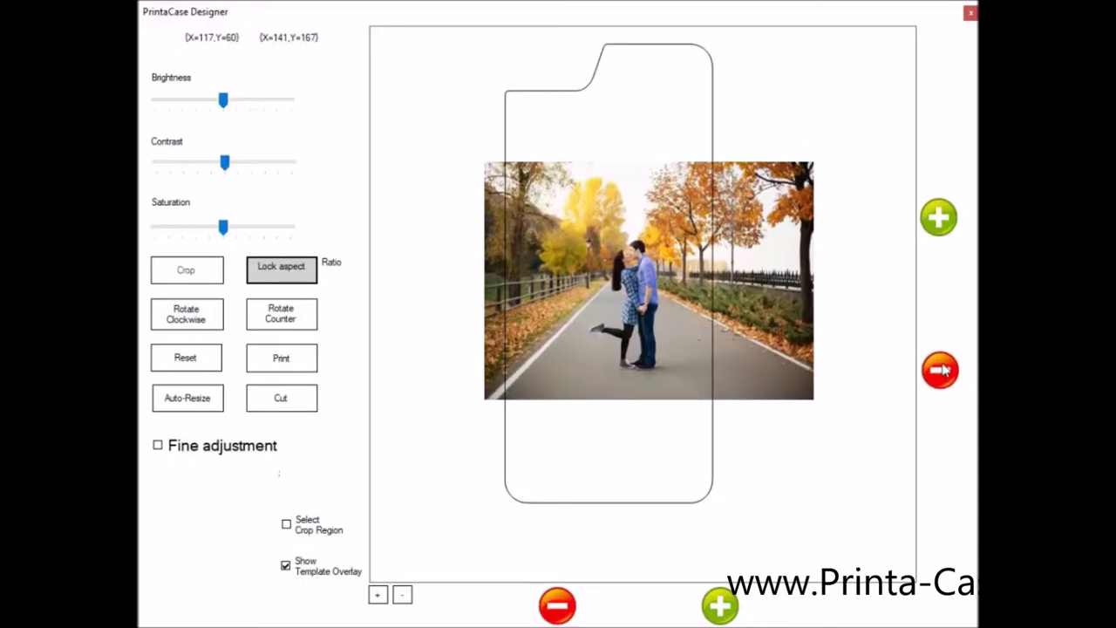
pyautogui.click(942, 218)
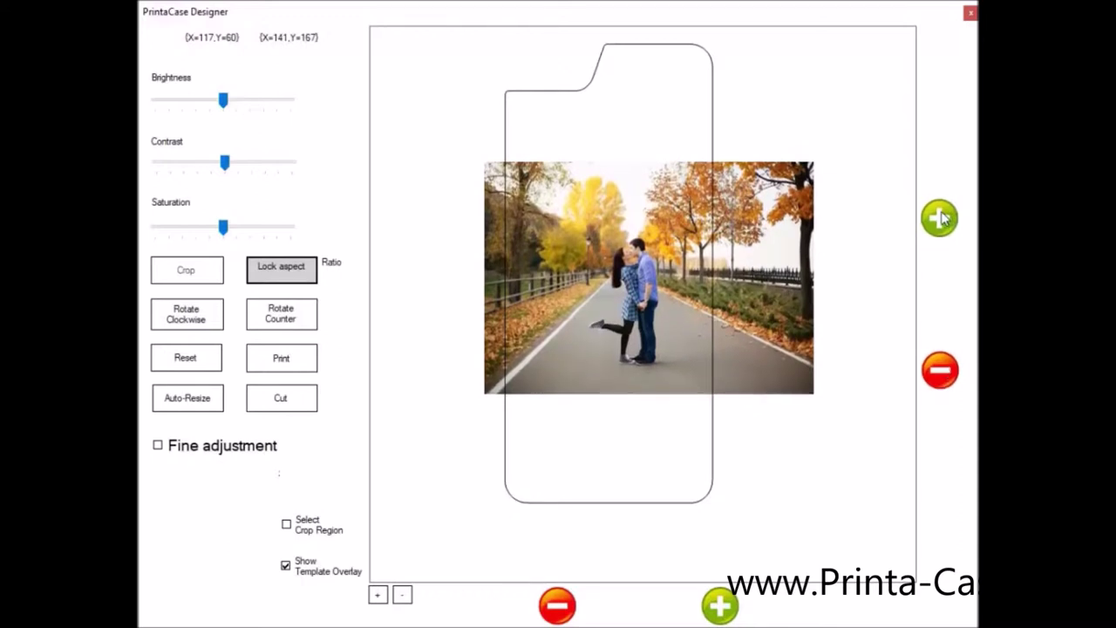
pyautogui.click(941, 218)
pyautogui.click(940, 217)
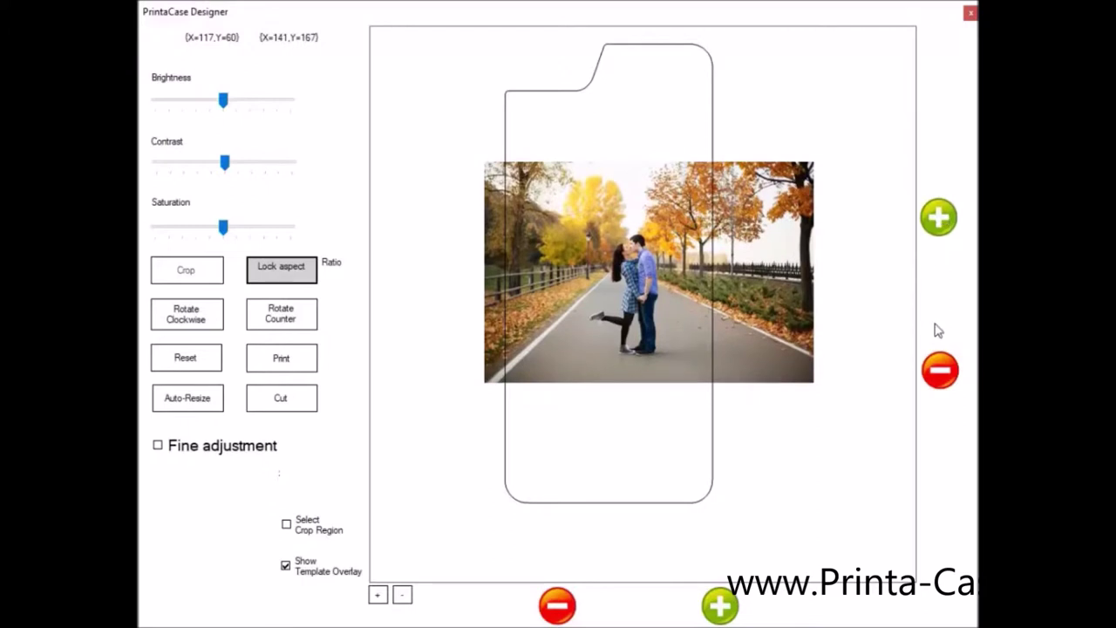
pyautogui.click(945, 372)
pyautogui.click(945, 372)
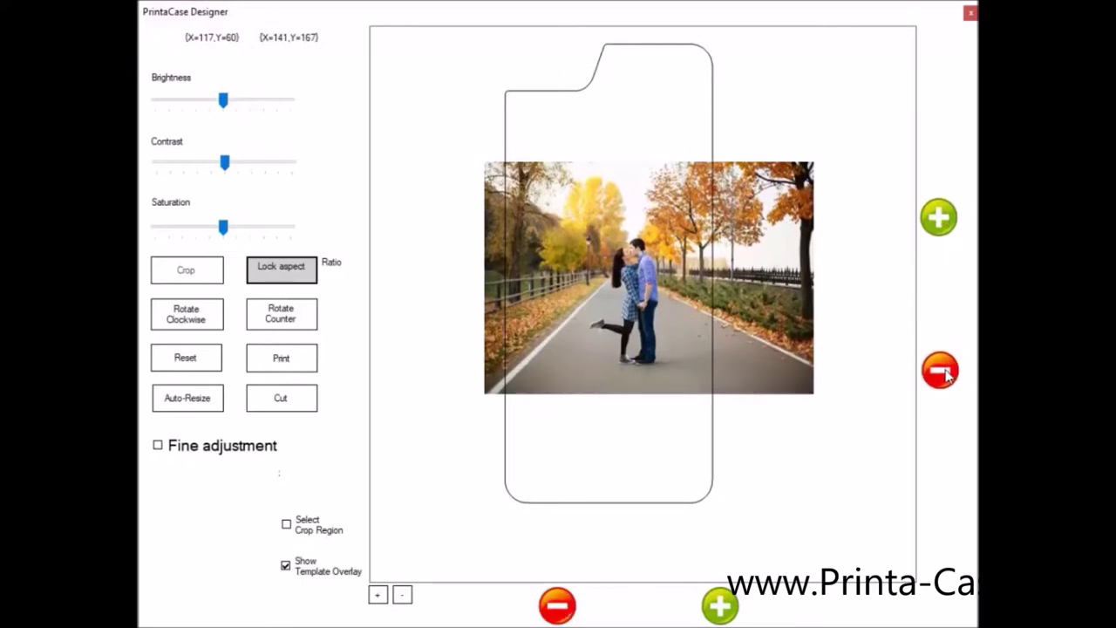
pyautogui.click(940, 225)
pyautogui.click(939, 225)
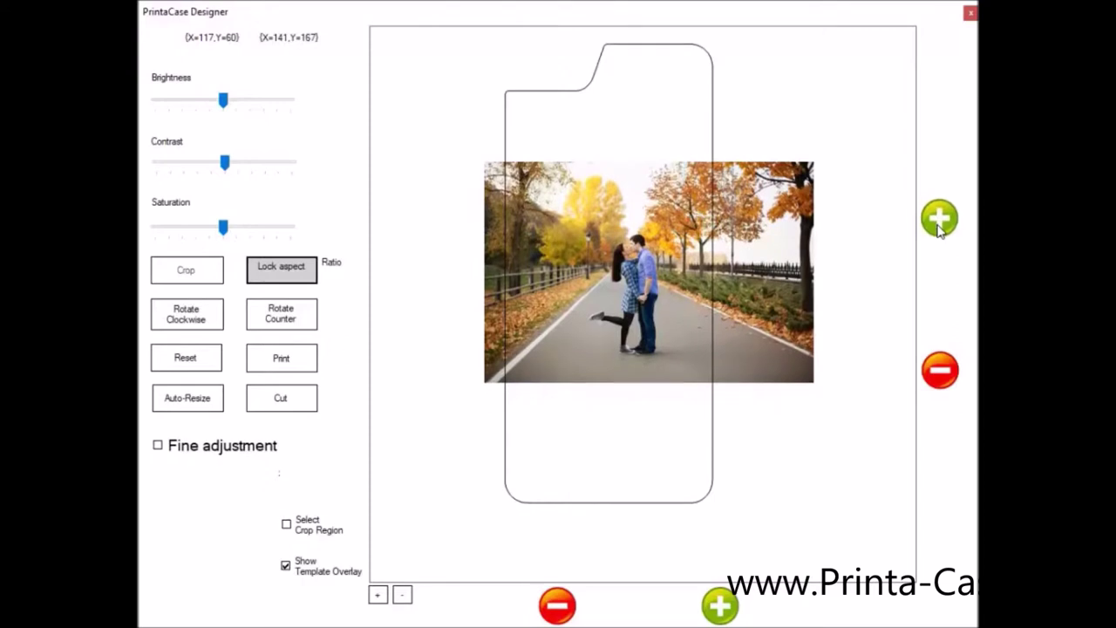
pyautogui.click(939, 225)
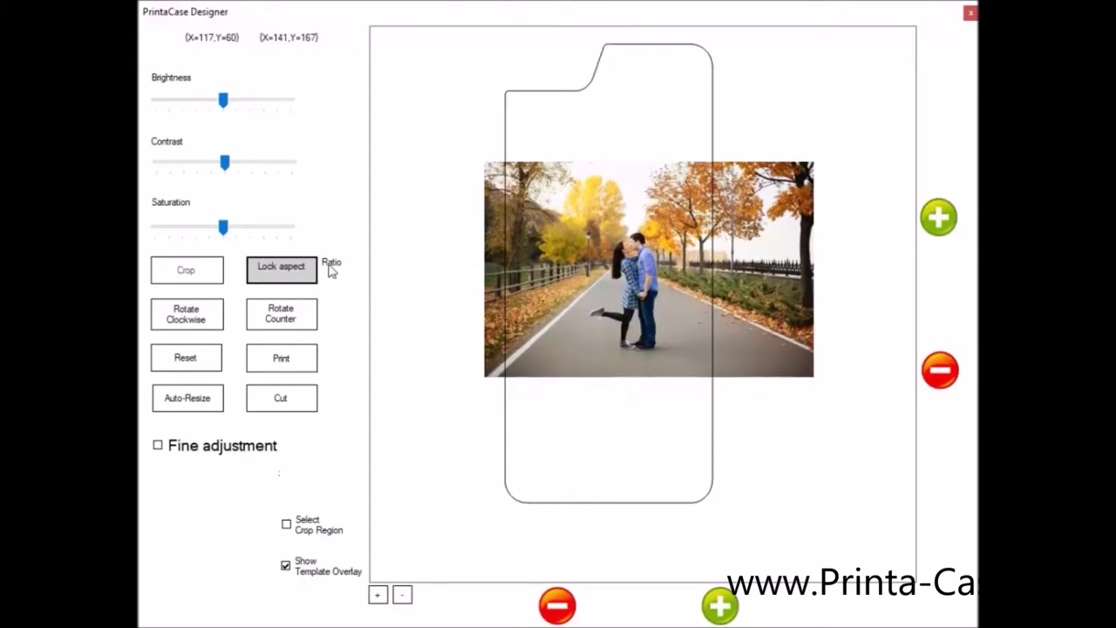
# Relock the aspect ratio and enlarge the photo thirteen steps down to the canvas bottom
pyautogui.click(299, 275)
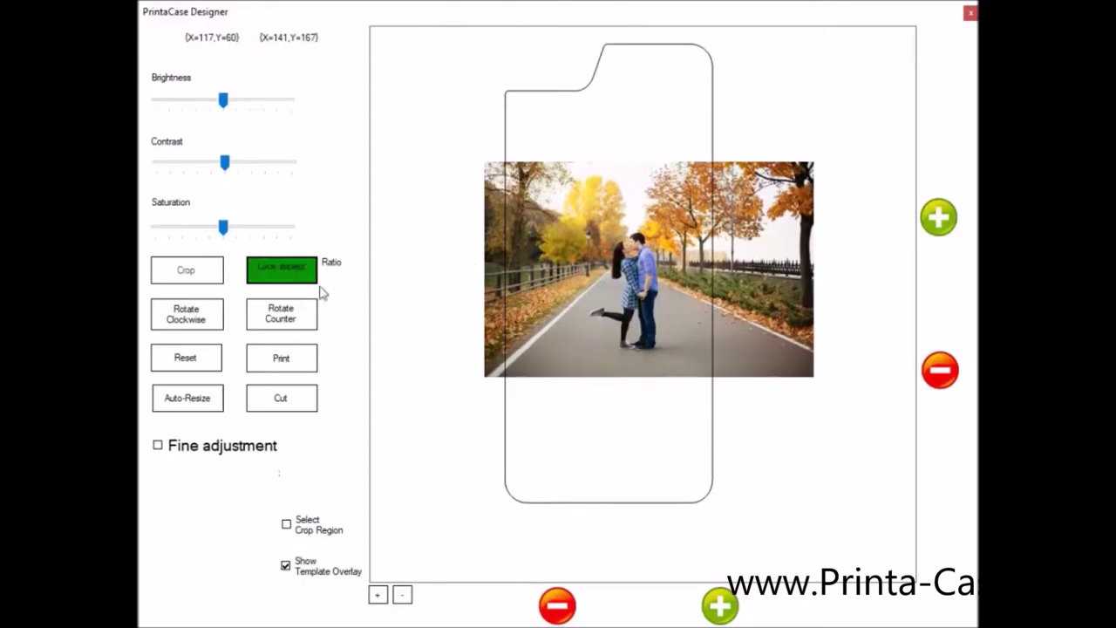
pyautogui.click(720, 605)
pyautogui.click(720, 605)
pyautogui.click(720, 605)
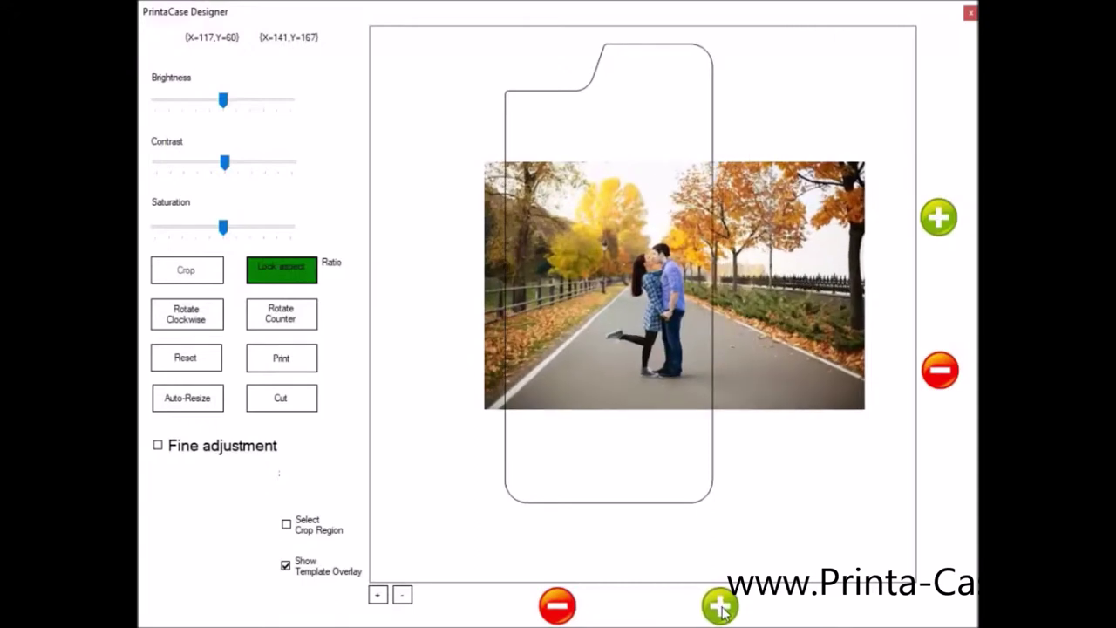
pyautogui.click(720, 605)
pyautogui.click(720, 605)
pyautogui.click(721, 605)
pyautogui.click(720, 605)
pyautogui.click(720, 605)
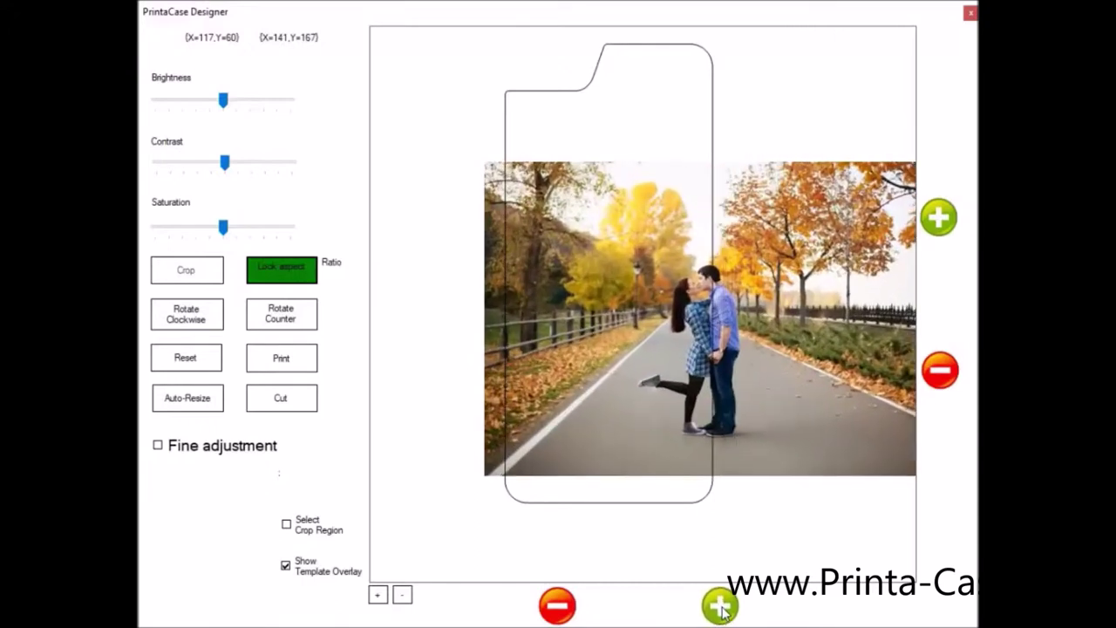
pyautogui.click(720, 605)
pyautogui.click(720, 605)
pyautogui.click(720, 605)
pyautogui.click(720, 605)
pyautogui.click(720, 605)
pyautogui.click(720, 605)
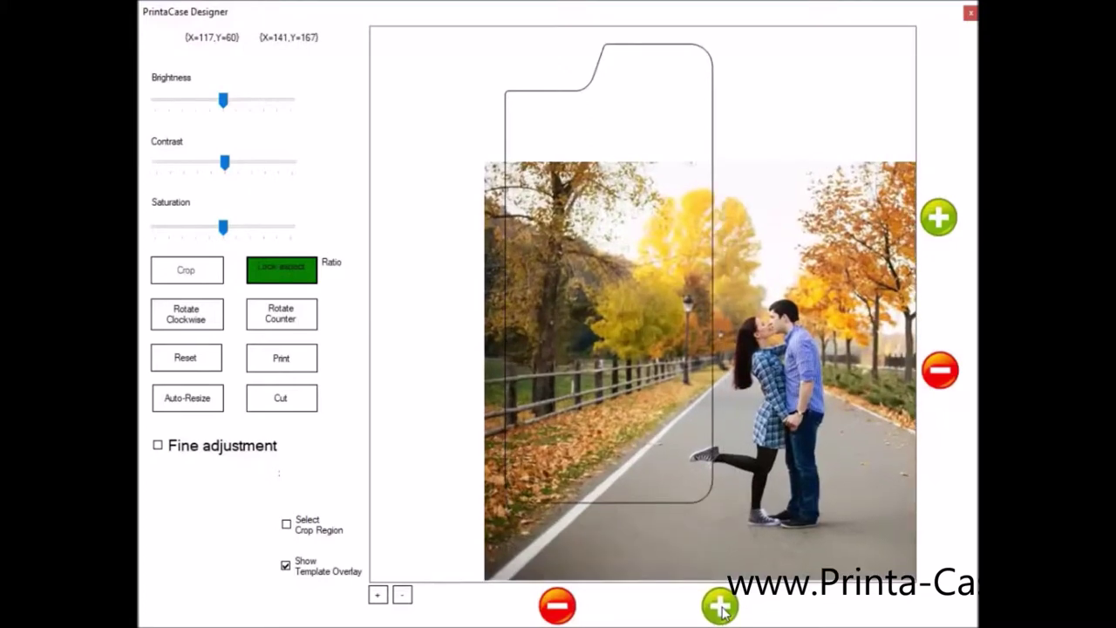
pyautogui.click(720, 605)
pyautogui.click(720, 605)
# Nudge and resize the photo until the kissing couple is centred in the iPhone 7 outline
pyautogui.moveTo(794, 420); pyautogui.dragTo(623, 326)
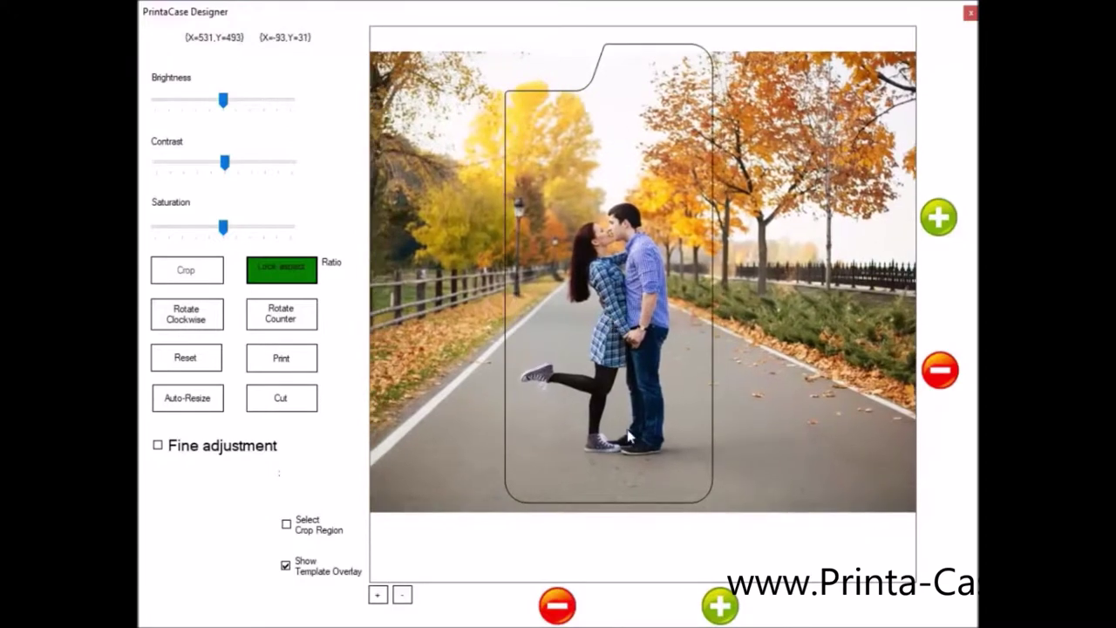
pyautogui.click(720, 608)
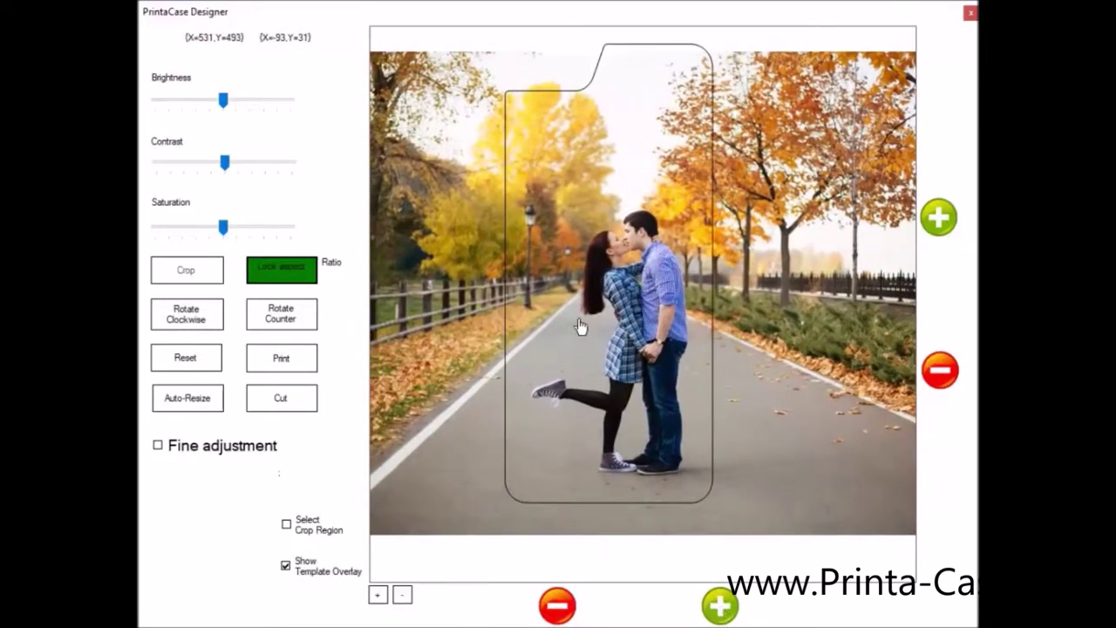
pyautogui.moveTo(580, 326); pyautogui.dragTo(575, 314)
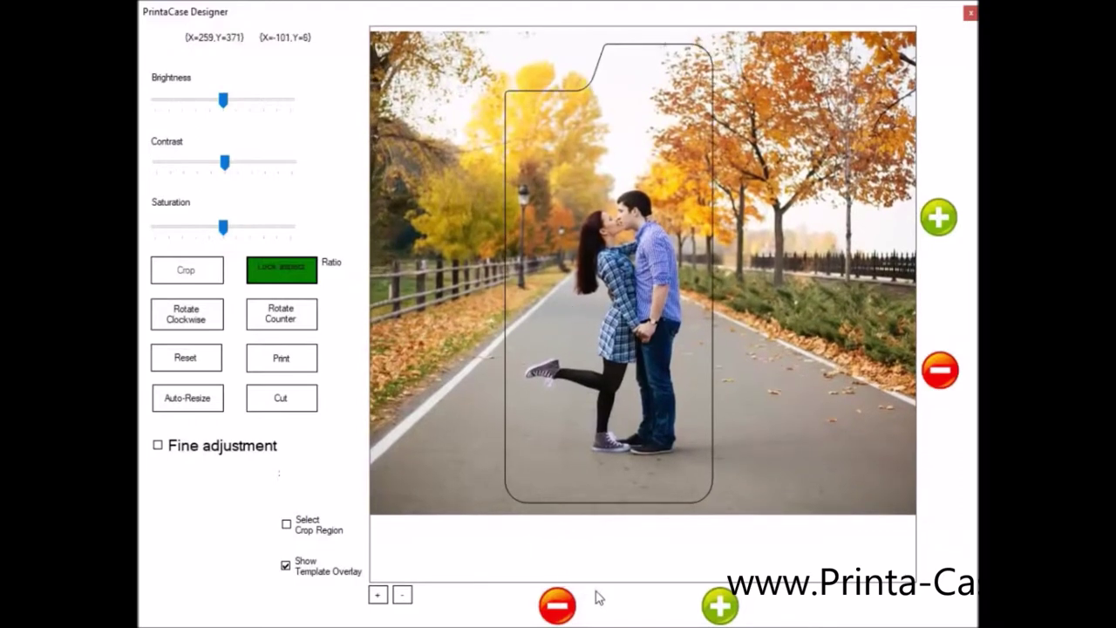
pyautogui.click(558, 605)
pyautogui.click(720, 606)
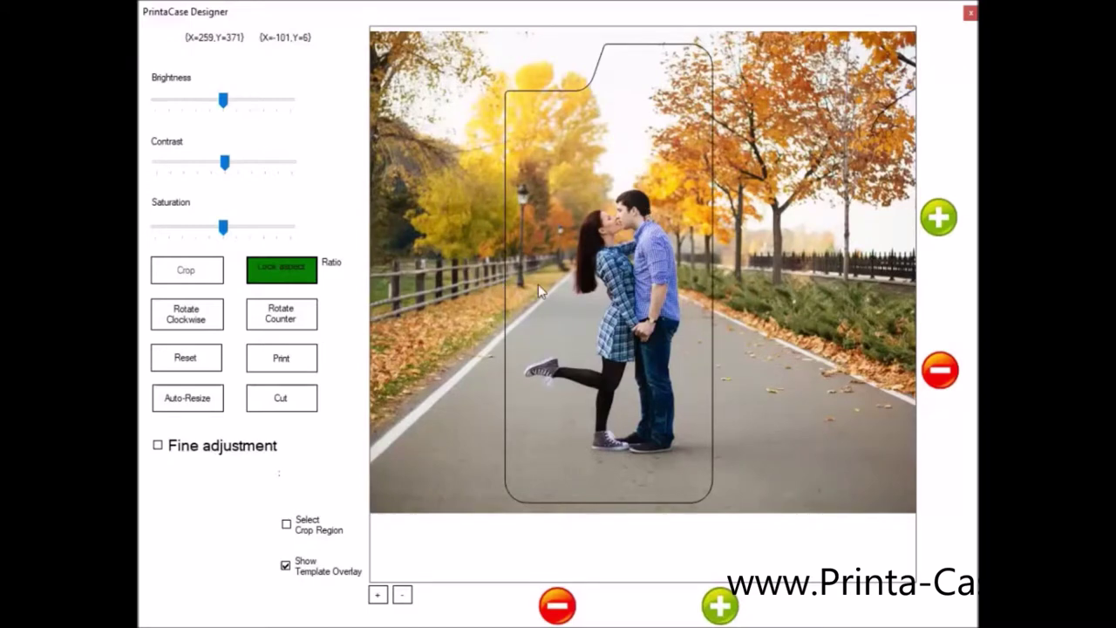
pyautogui.moveTo(624, 272); pyautogui.dragTo(617, 278)
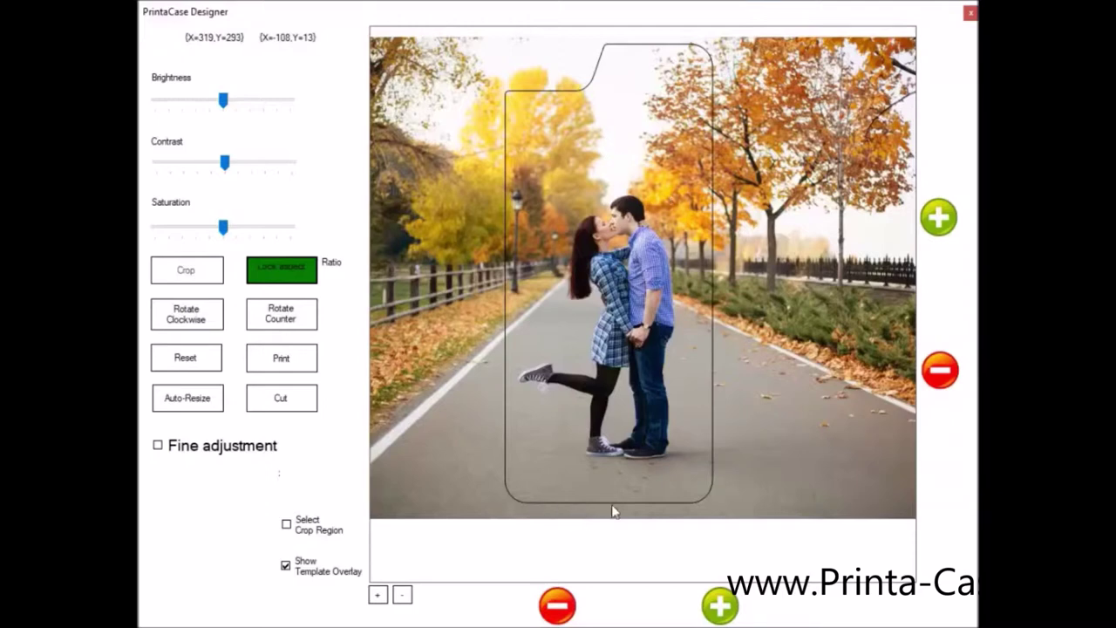
pyautogui.moveTo(618, 456); pyautogui.dragTo(619, 445)
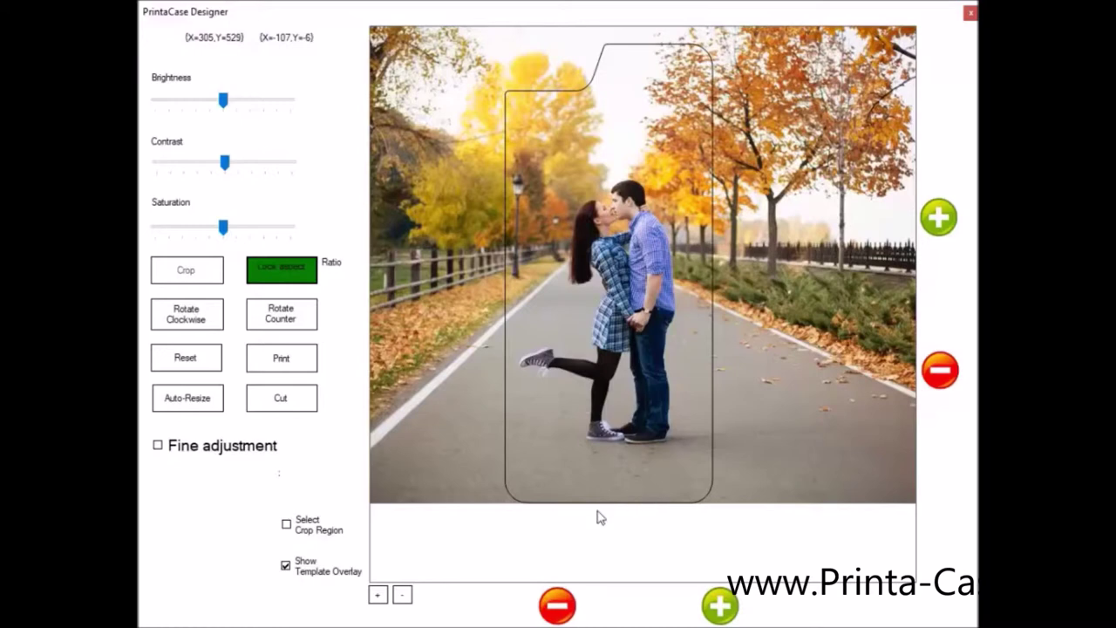
pyautogui.moveTo(611, 373); pyautogui.dragTo(609, 382)
pyautogui.moveTo(589, 451); pyautogui.dragTo(590, 453)
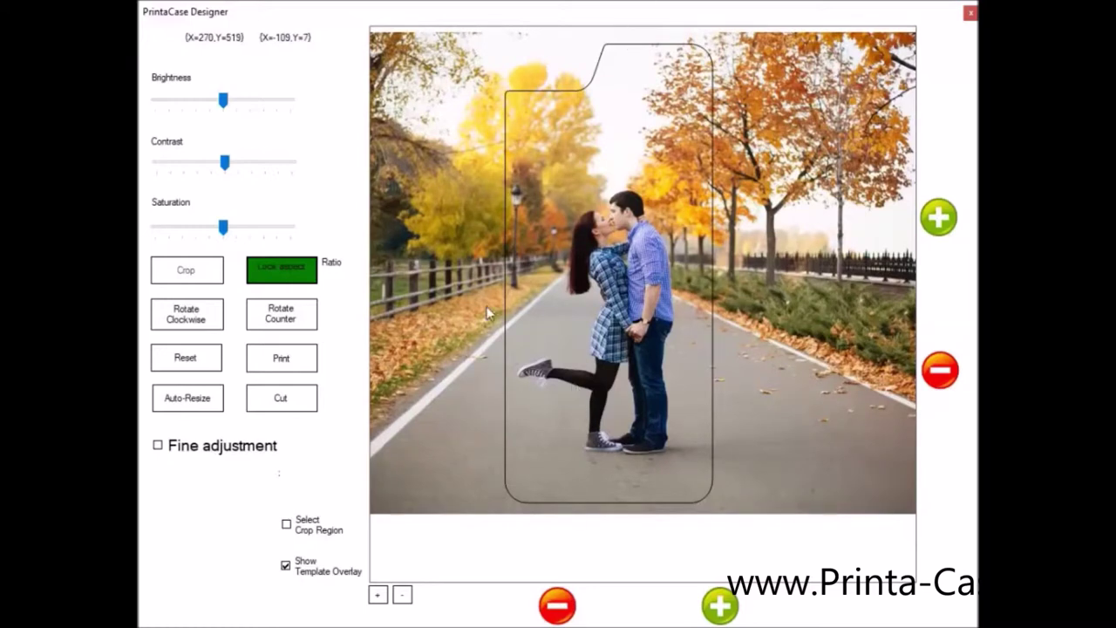
pyautogui.moveTo(579, 392); pyautogui.dragTo(586, 387)
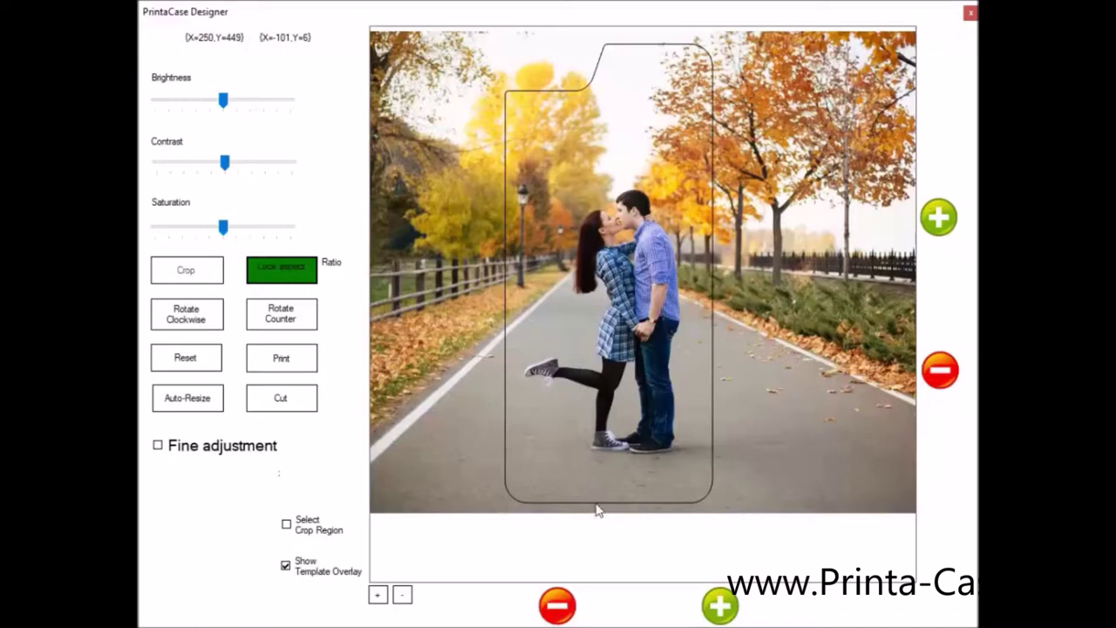
pyautogui.moveTo(615, 294); pyautogui.dragTo(613, 299)
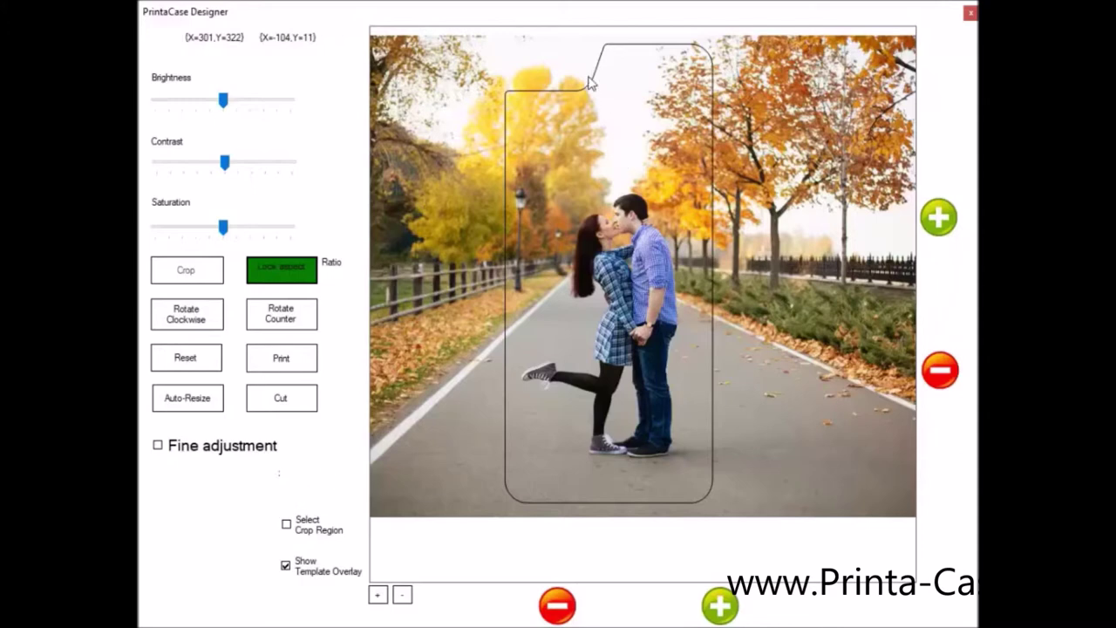
pyautogui.click(296, 365)
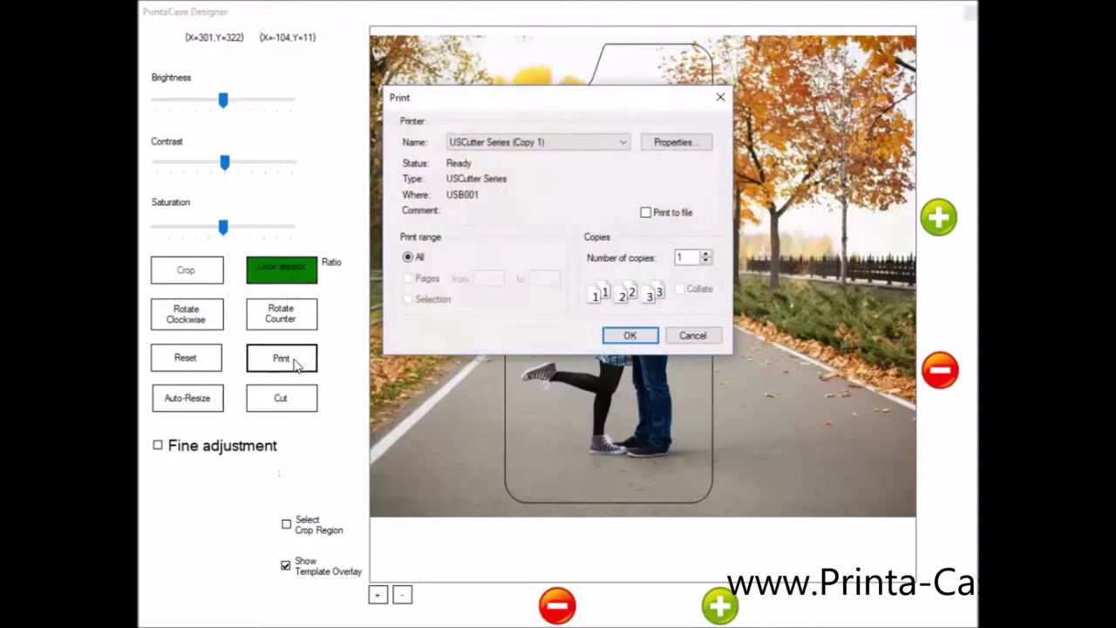
# Select the Epson Stylus Photo R2000 as the printer and bring up its Properties
pyautogui.moveTo(518, 96); pyautogui.dragTo(544, 113)
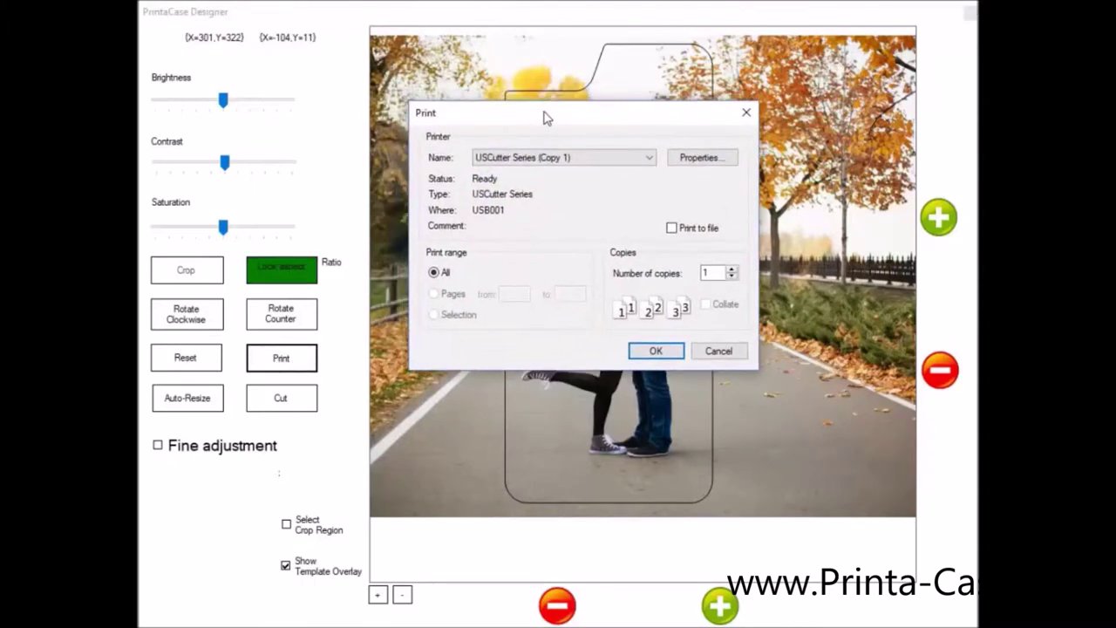
pyautogui.click(612, 160)
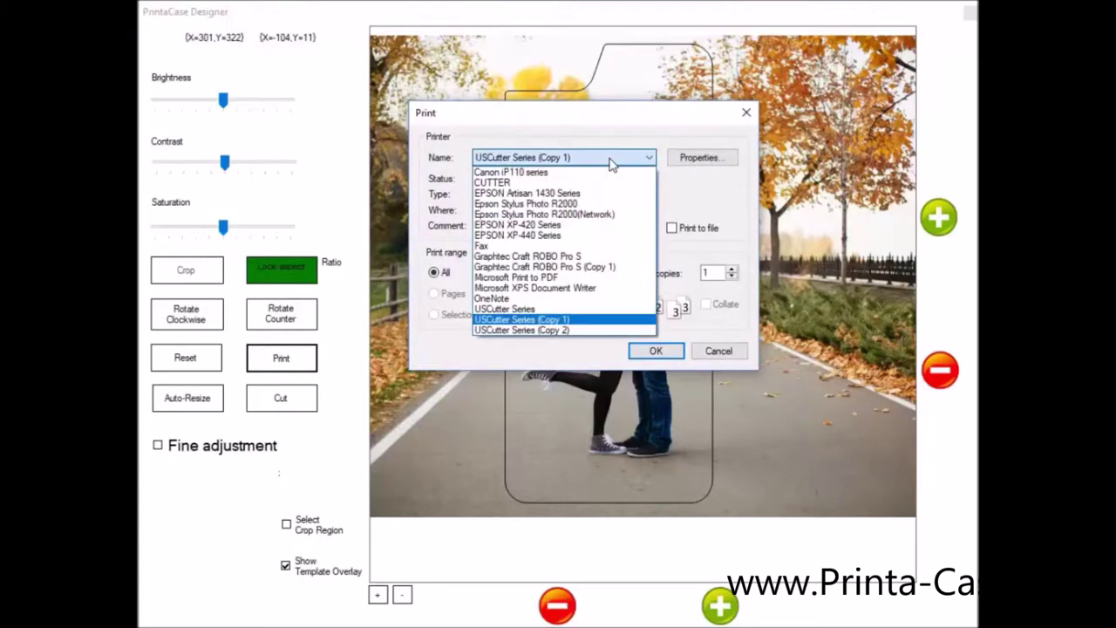
pyautogui.click(610, 160)
pyautogui.click(546, 158)
pyautogui.click(557, 203)
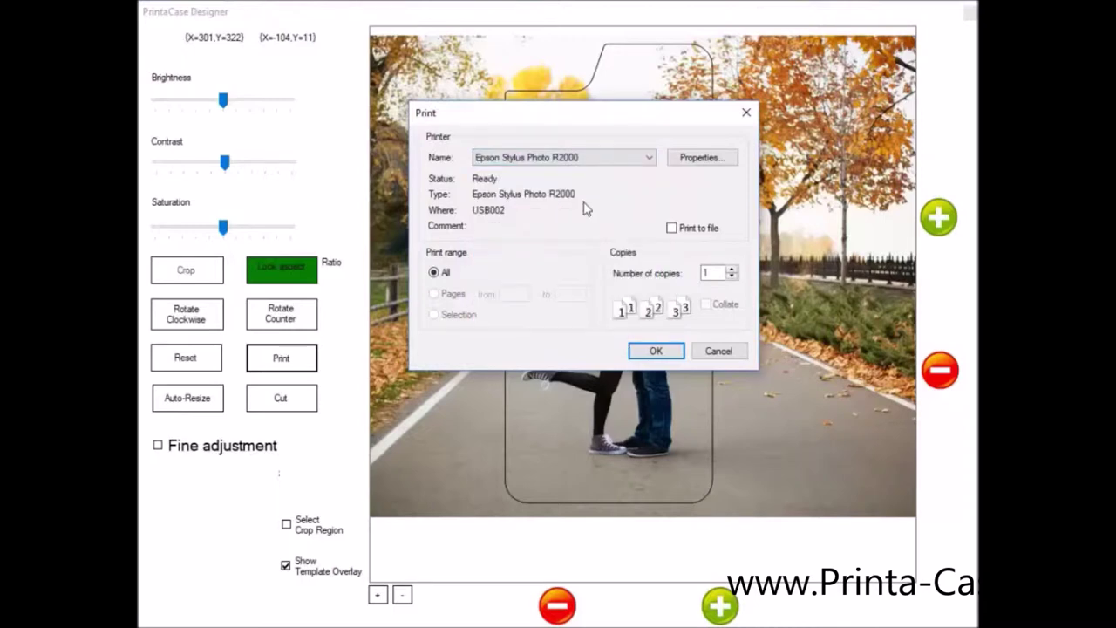
pyautogui.click(713, 159)
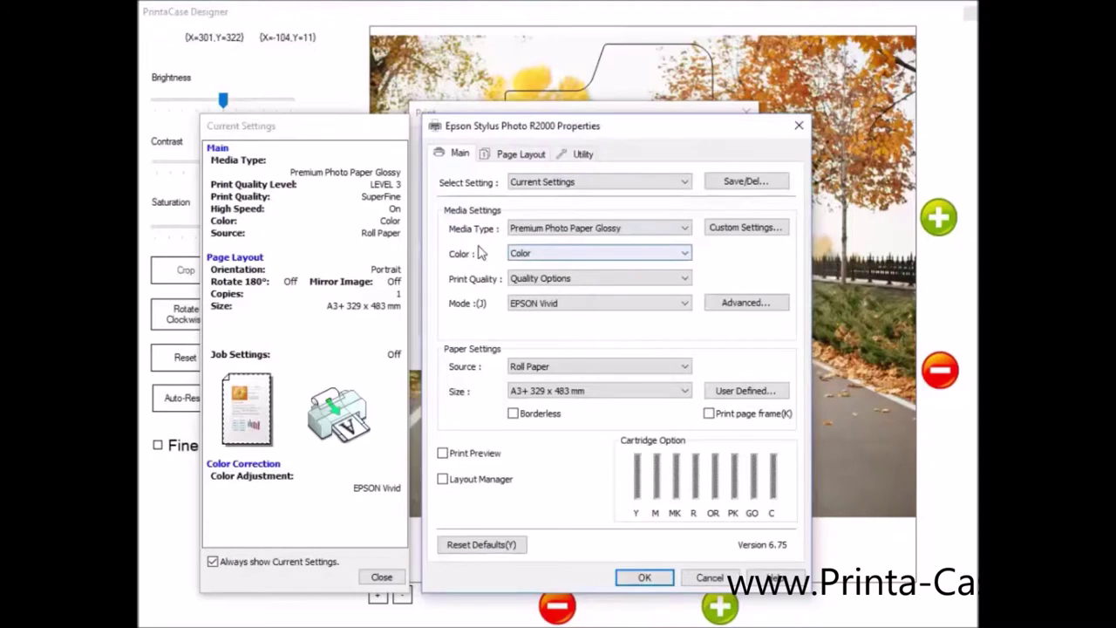
# Keep Premium Photo Paper Glossy media, set source to Sheet and size 5x8, and open User Defined sizes
pyautogui.click(526, 234)
pyautogui.click(584, 231)
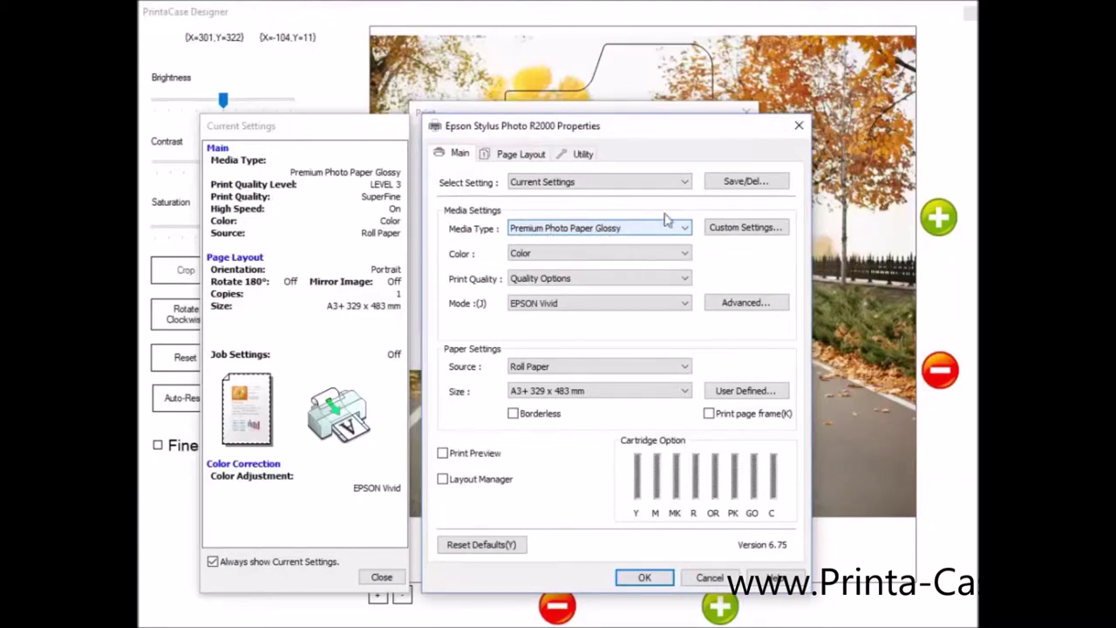
pyautogui.click(599, 229)
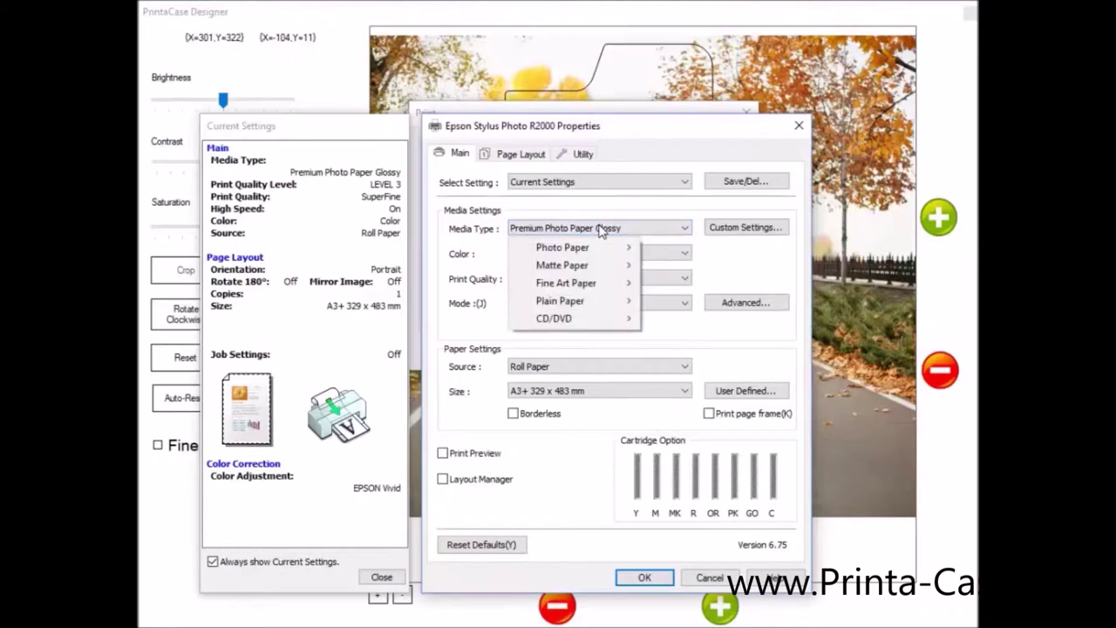
pyautogui.click(599, 229)
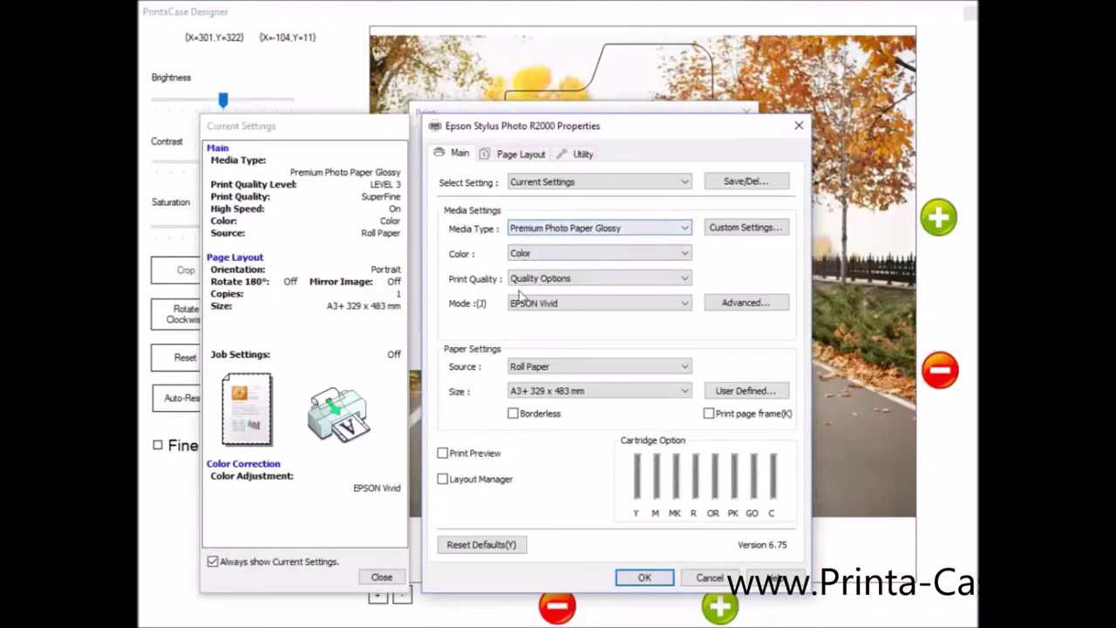
pyautogui.click(536, 366)
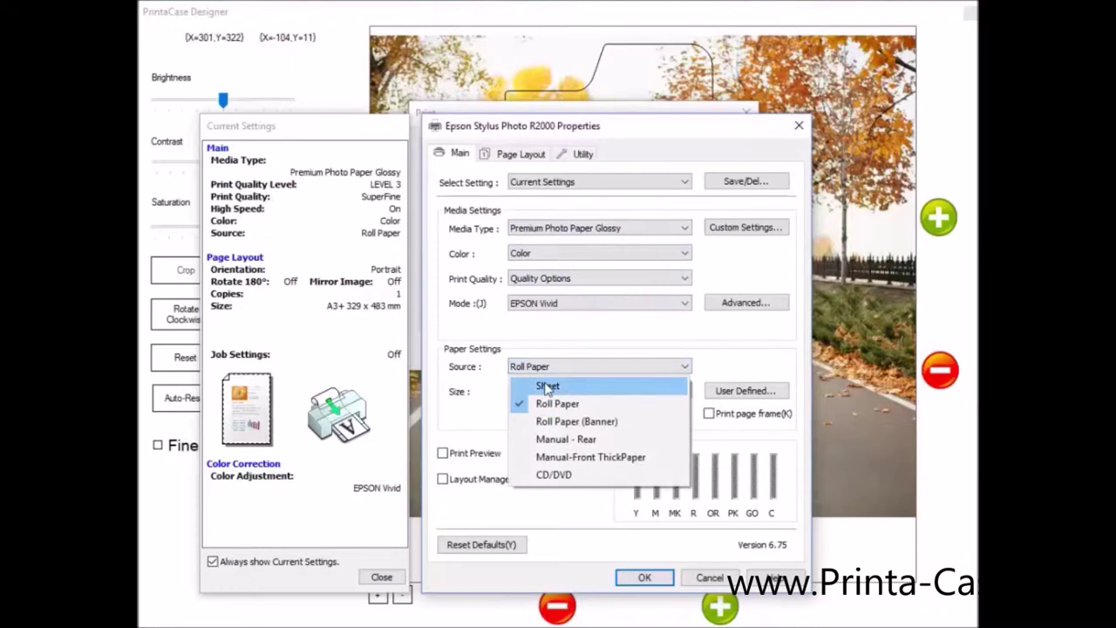
pyautogui.click(547, 386)
pyautogui.click(542, 394)
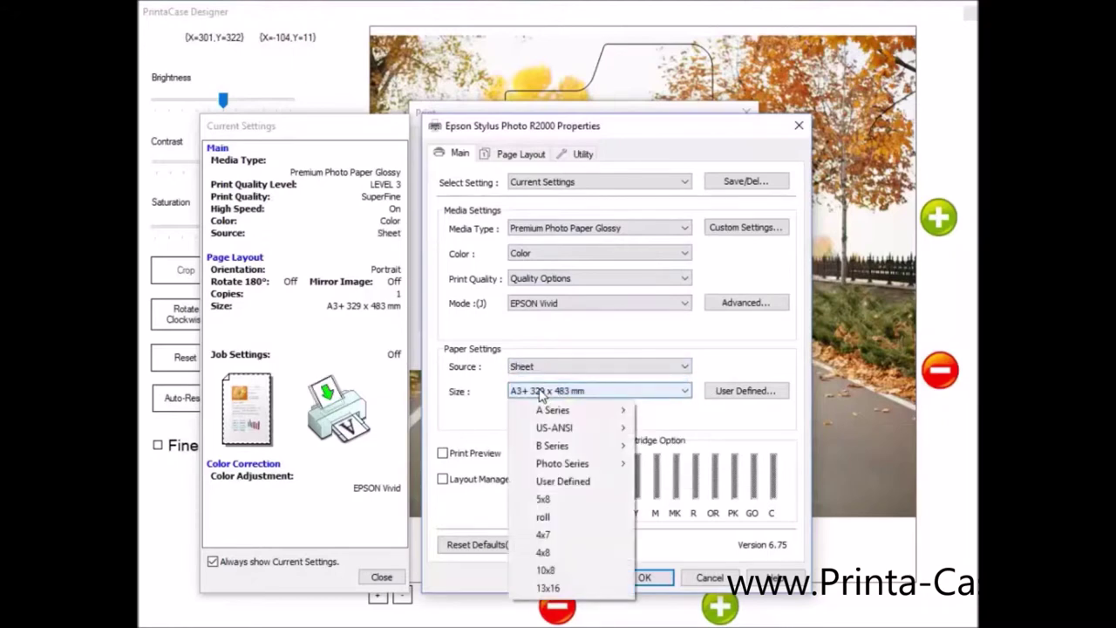
pyautogui.click(543, 500)
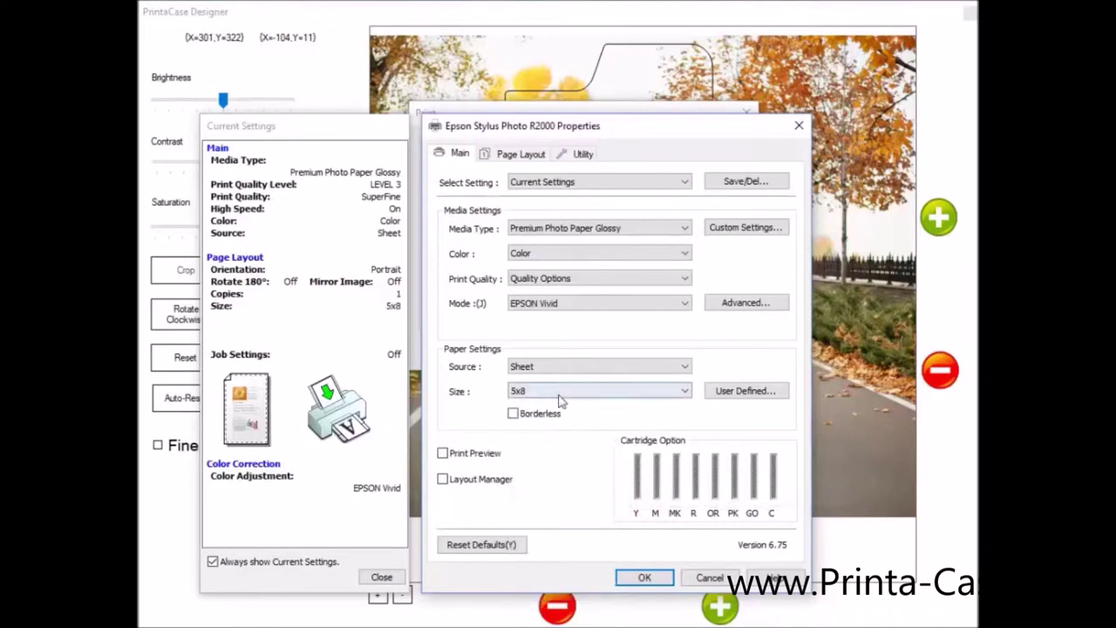
pyautogui.click(743, 399)
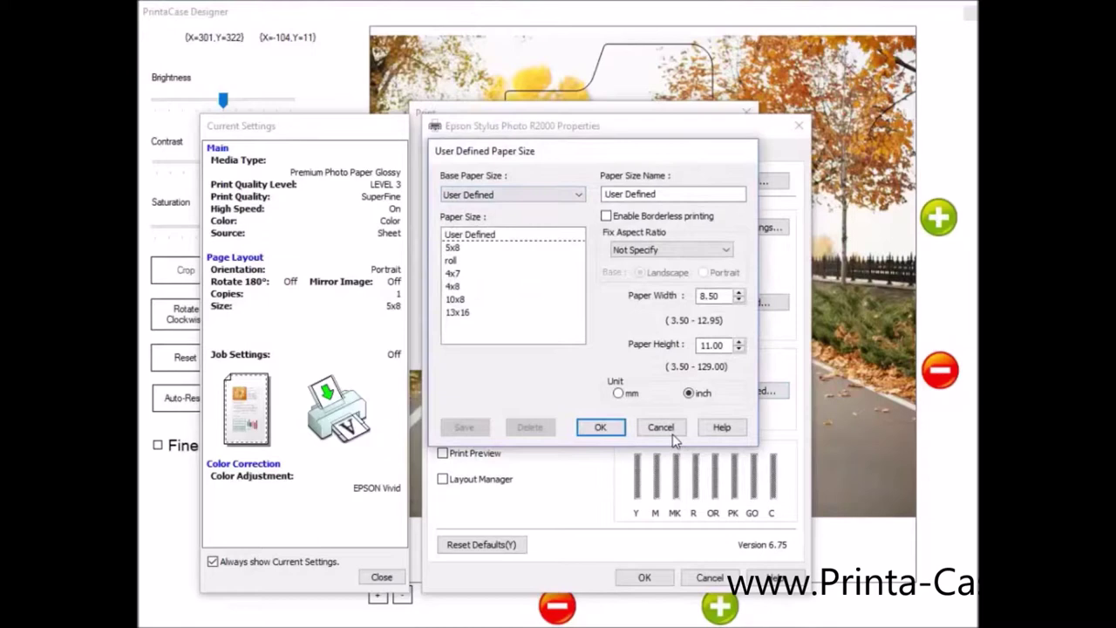
# Leave the custom paper size unchanged, accept the Epson settings, and print the couple photo
pyautogui.click(665, 431)
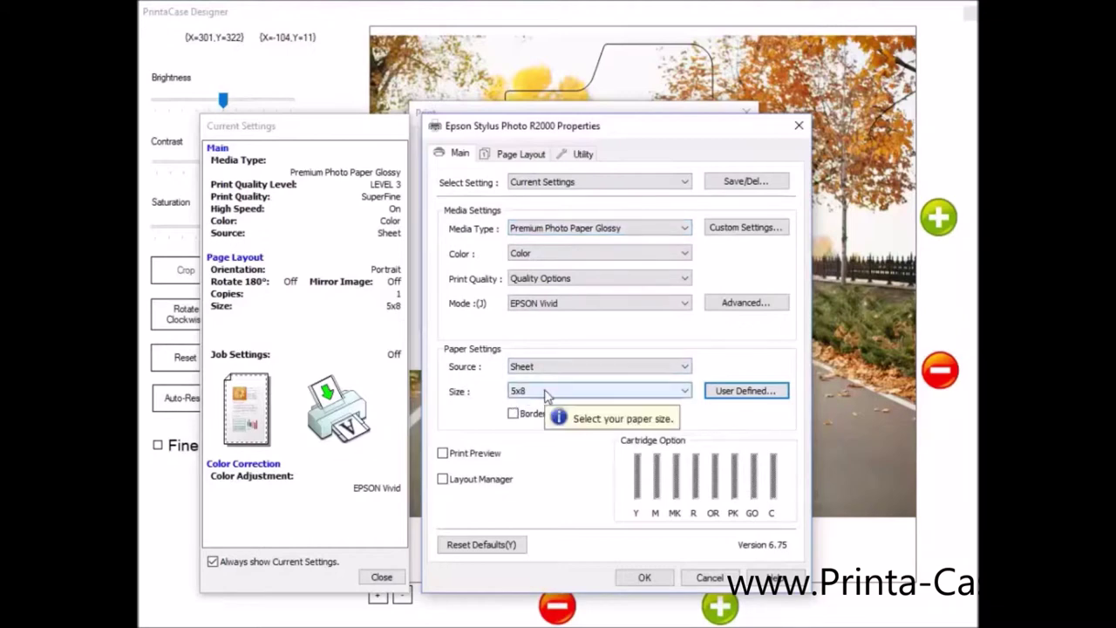
pyautogui.click(654, 581)
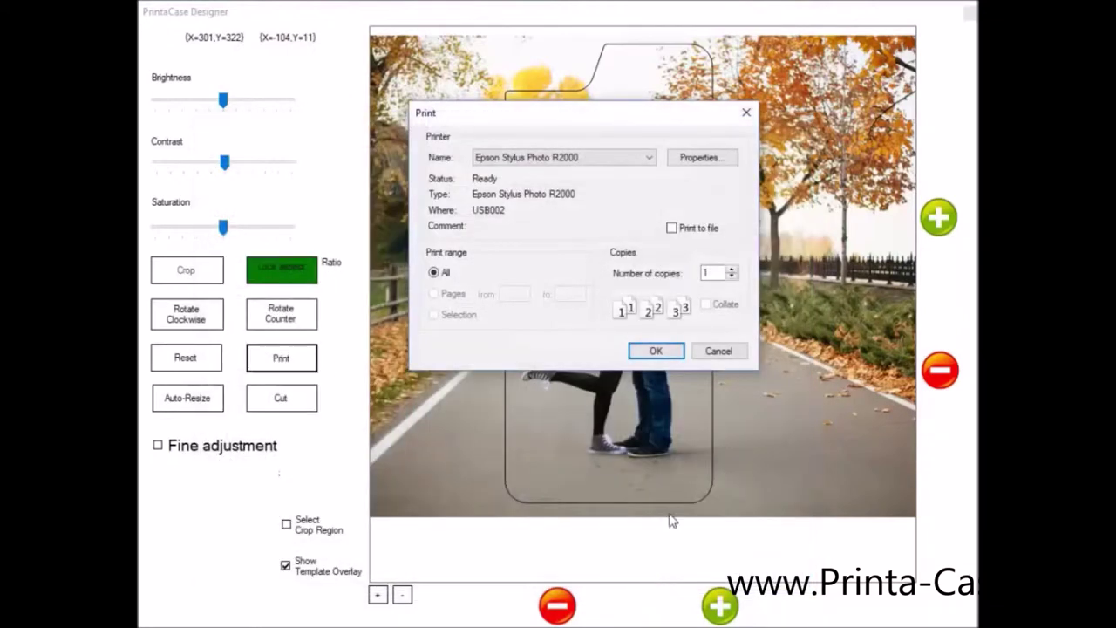
pyautogui.click(671, 352)
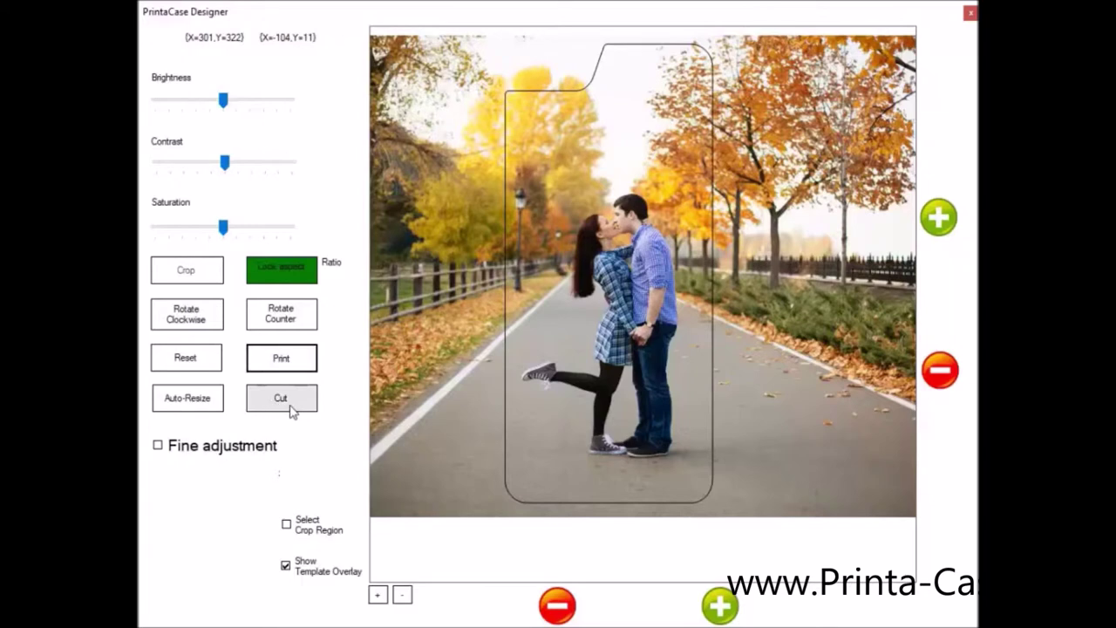
# Send the phone-outline cut job to the CUTTER device
pyautogui.click(292, 408)
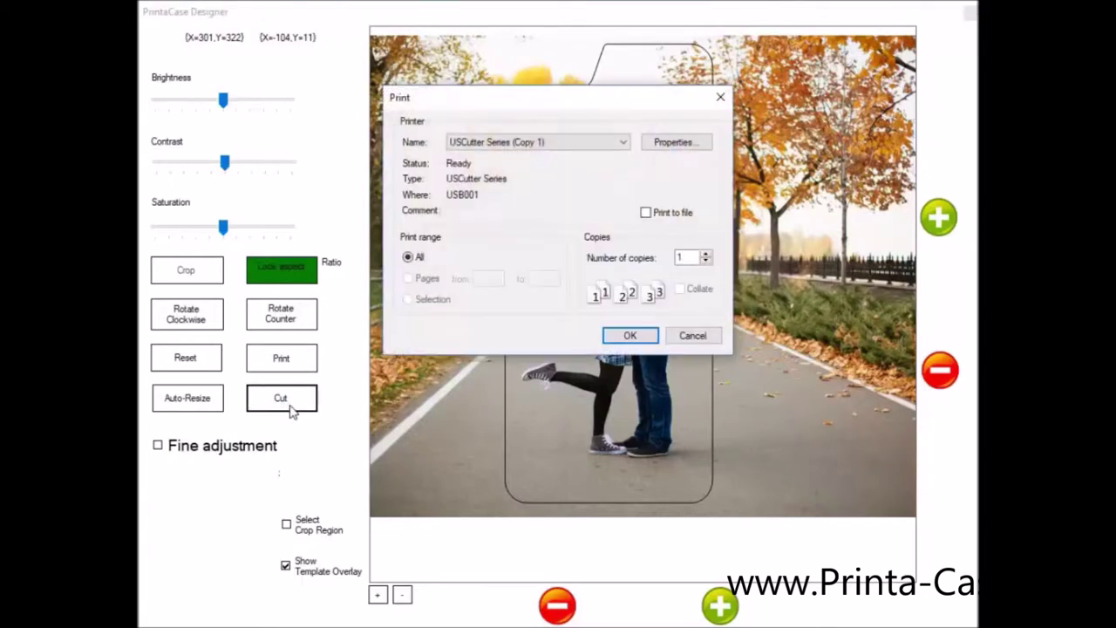
pyautogui.click(579, 144)
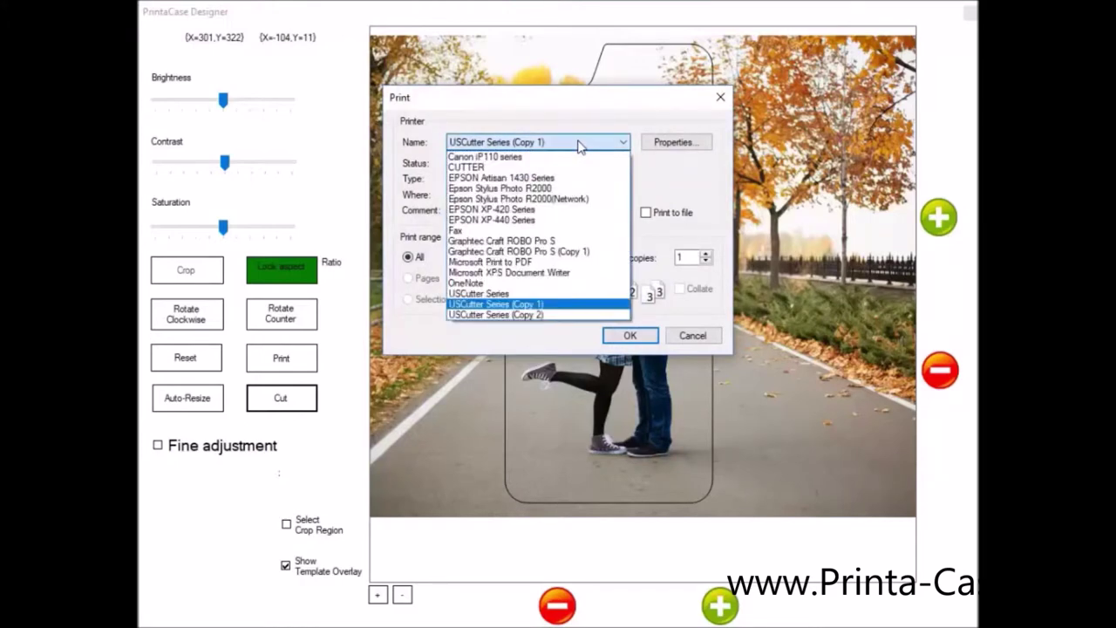
pyautogui.click(469, 168)
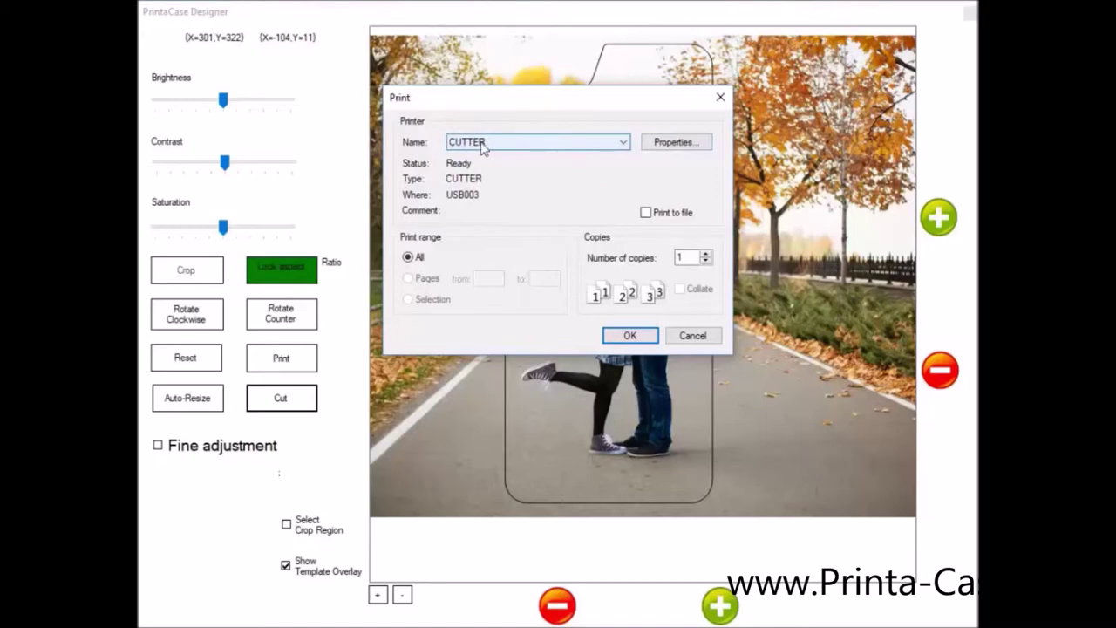
pyautogui.click(629, 337)
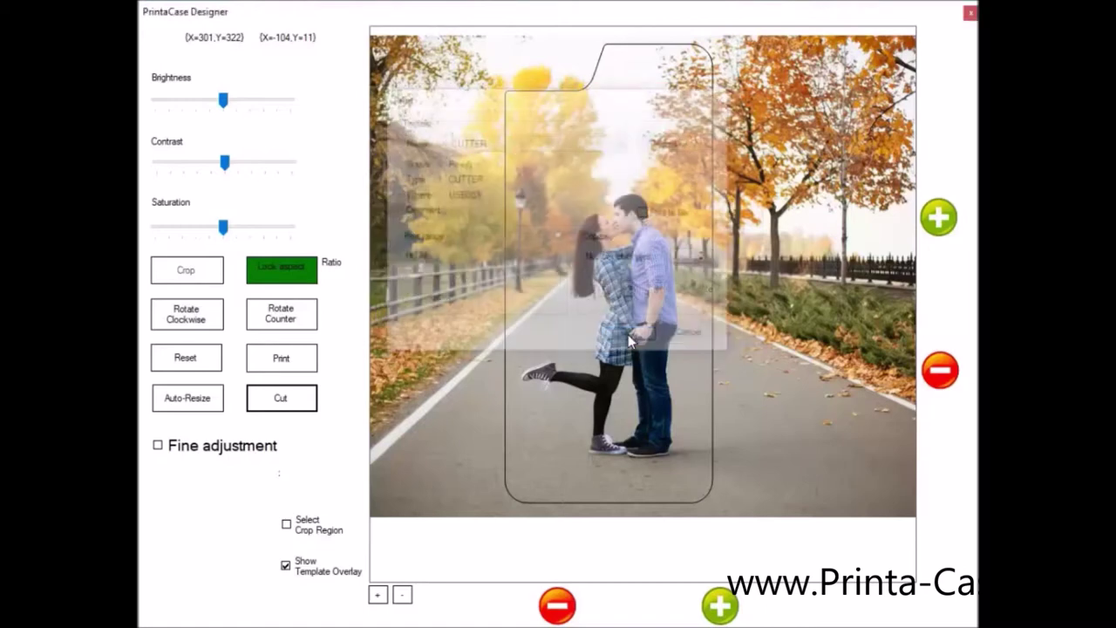